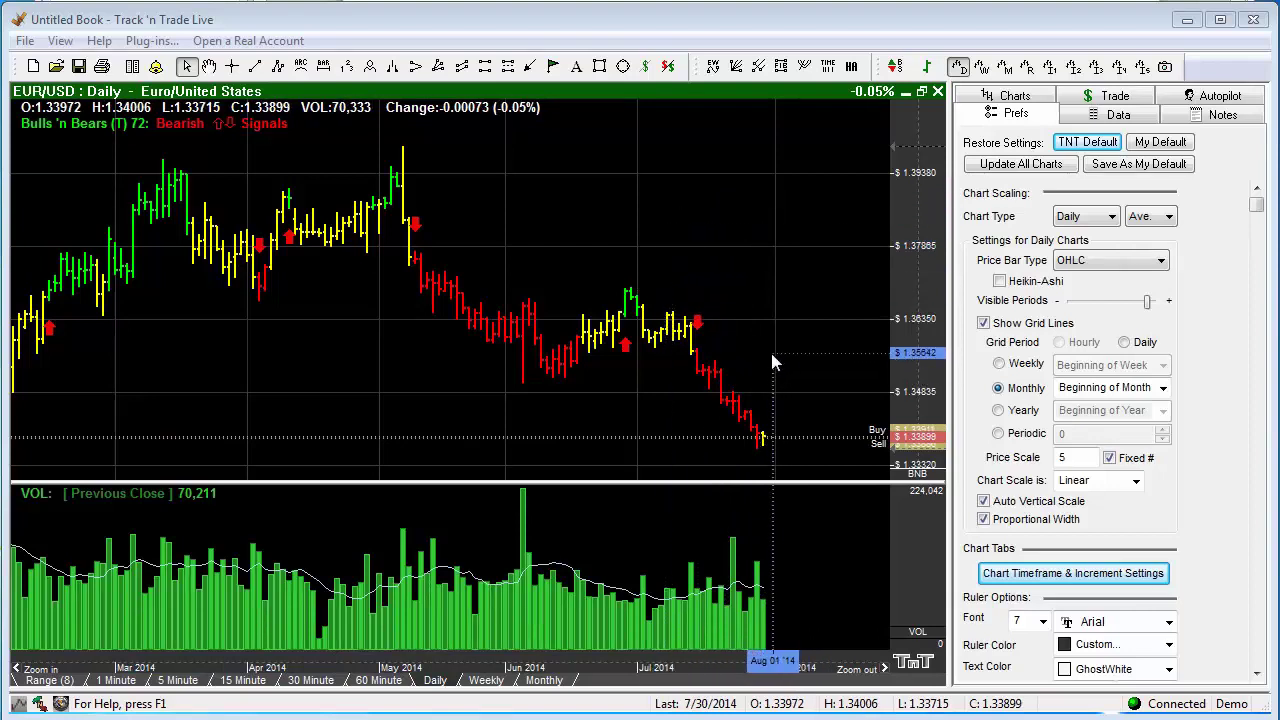
Step: Remove the Bulls 'n Bears overlay from the EUR/USD daily chart
right_click(920, 478)
click(968, 488)
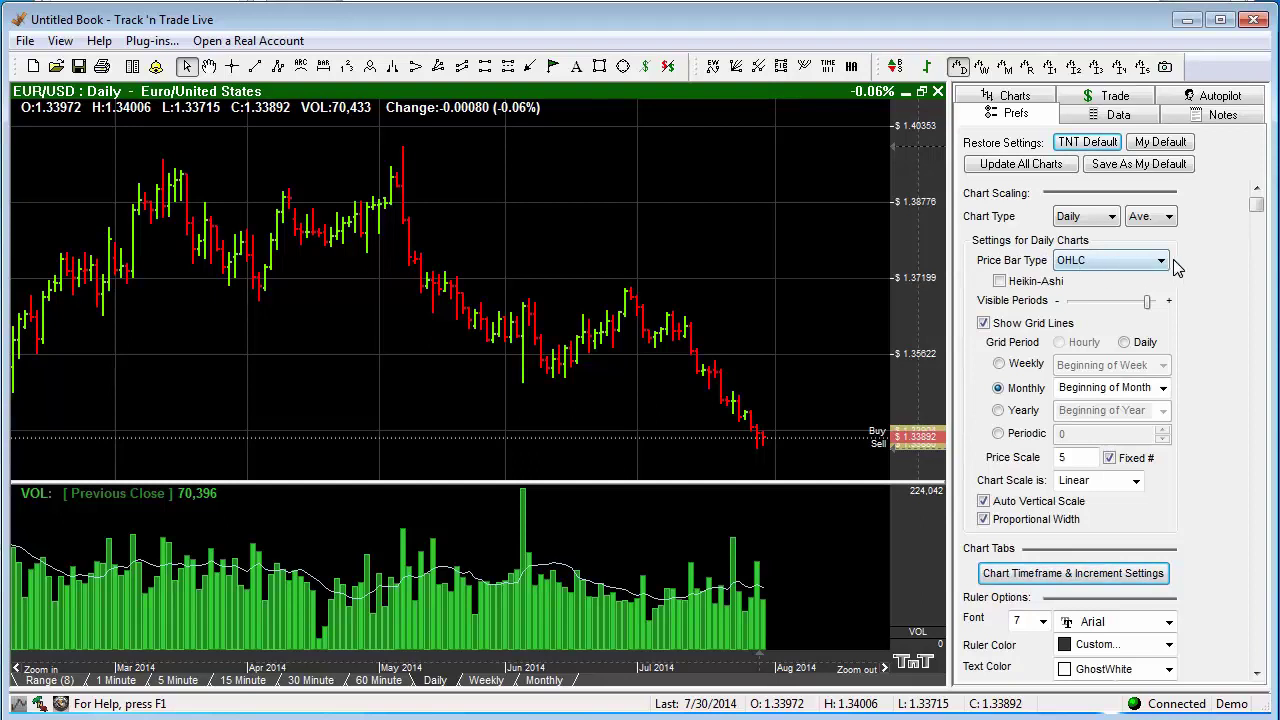
click(1160, 261)
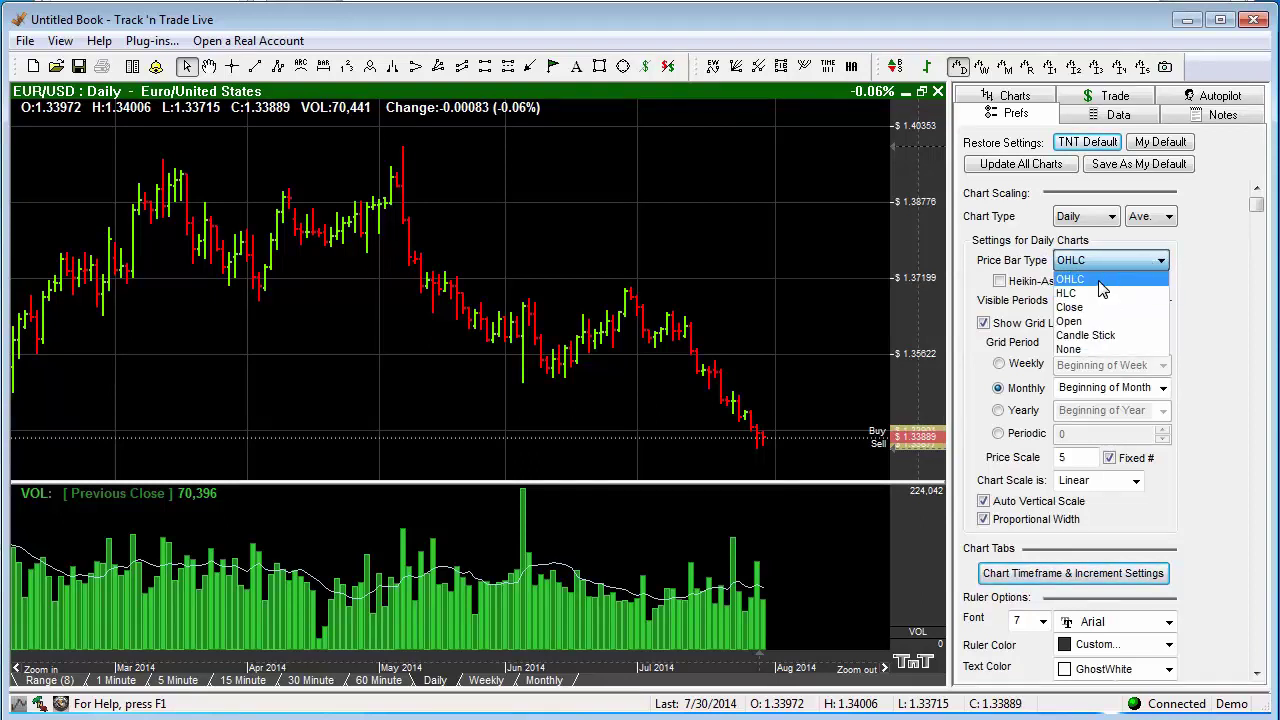
click(1100, 293)
click(1162, 262)
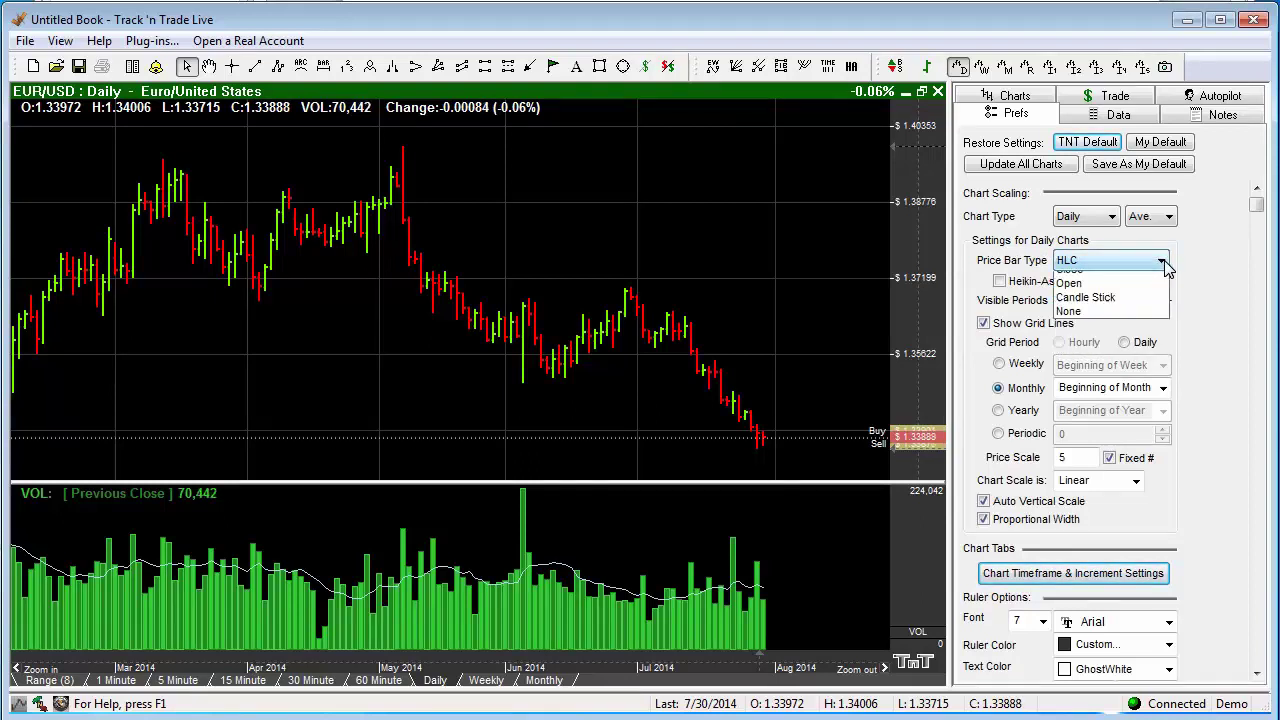
click(1140, 308)
click(1163, 263)
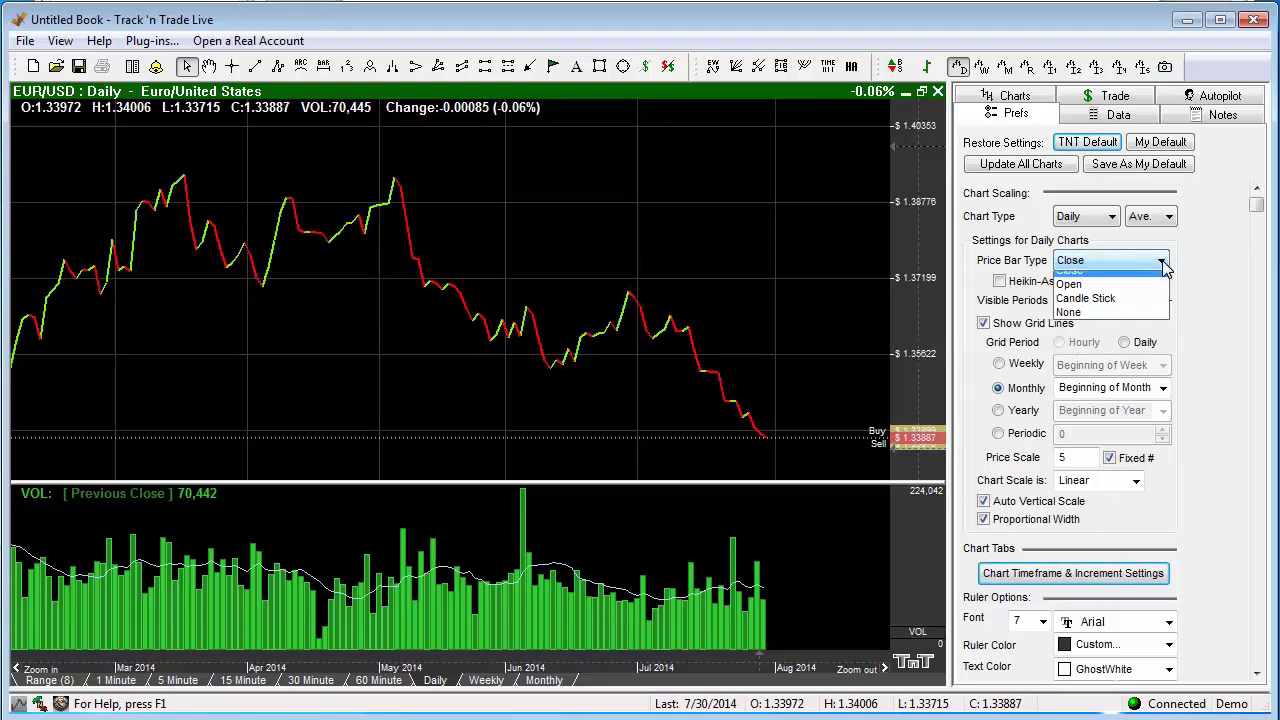
click(1155, 321)
click(1162, 263)
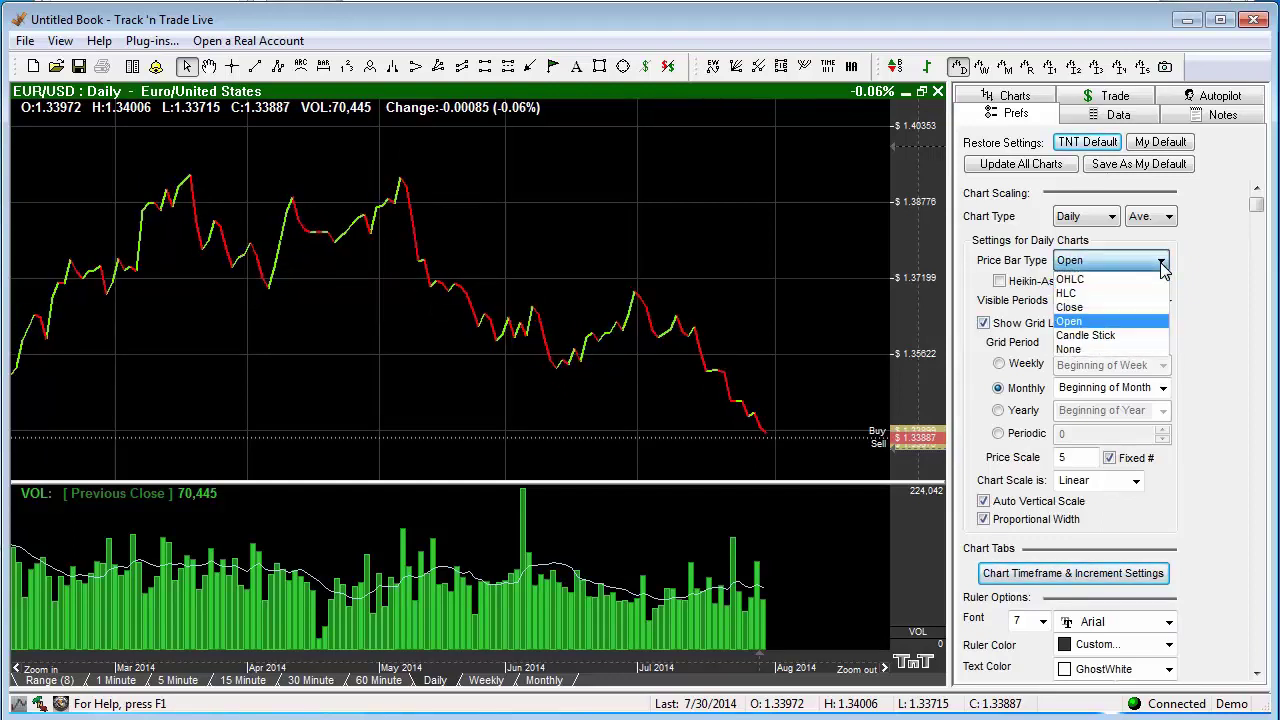
click(1155, 335)
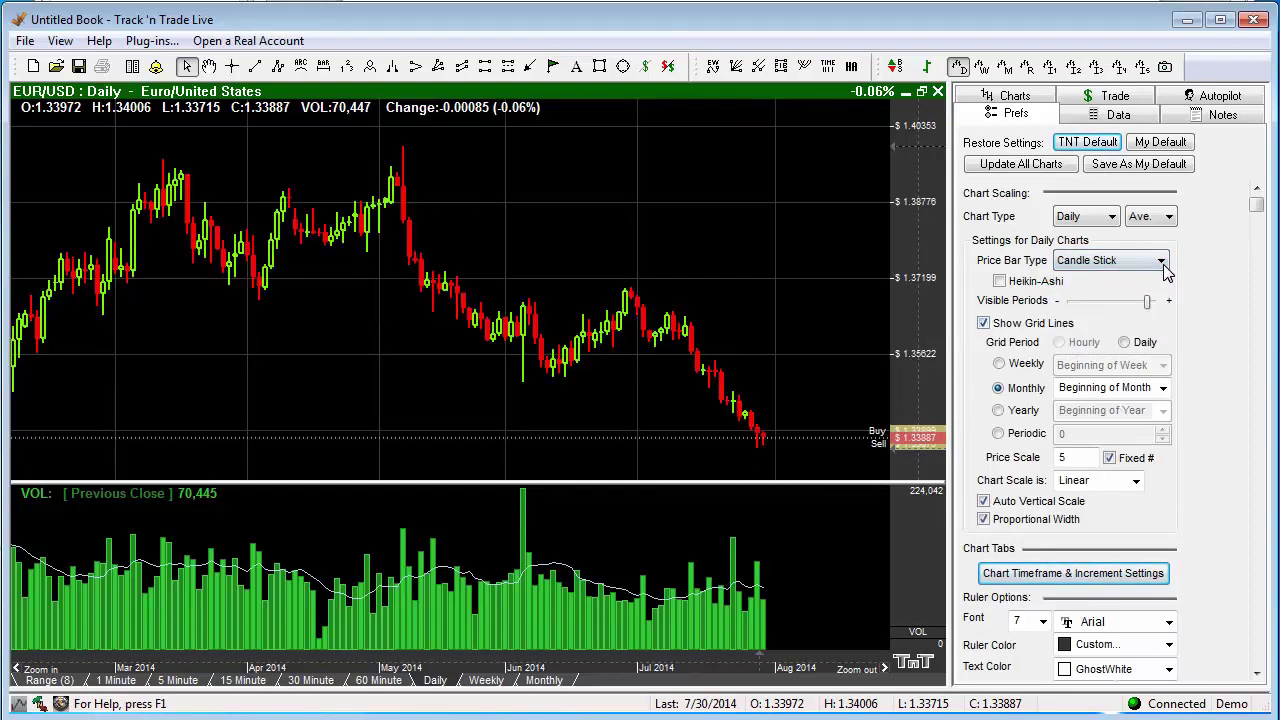
click(1163, 264)
click(1150, 349)
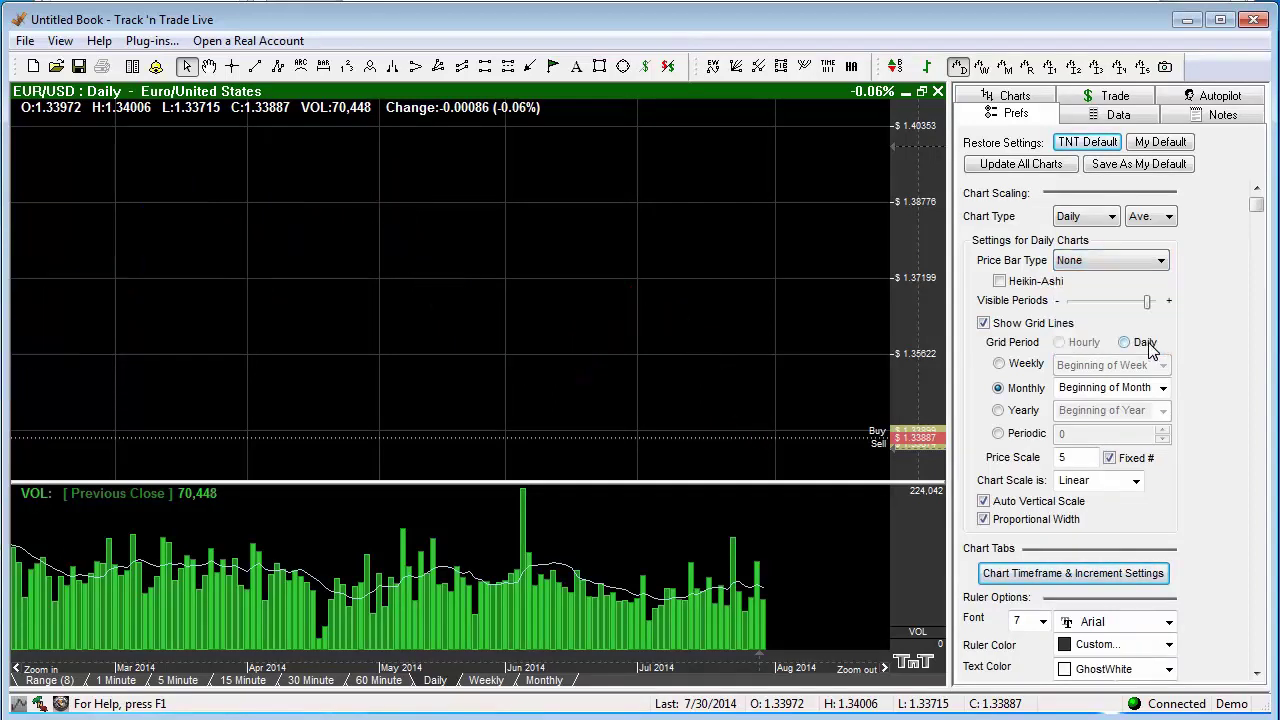
click(1163, 263)
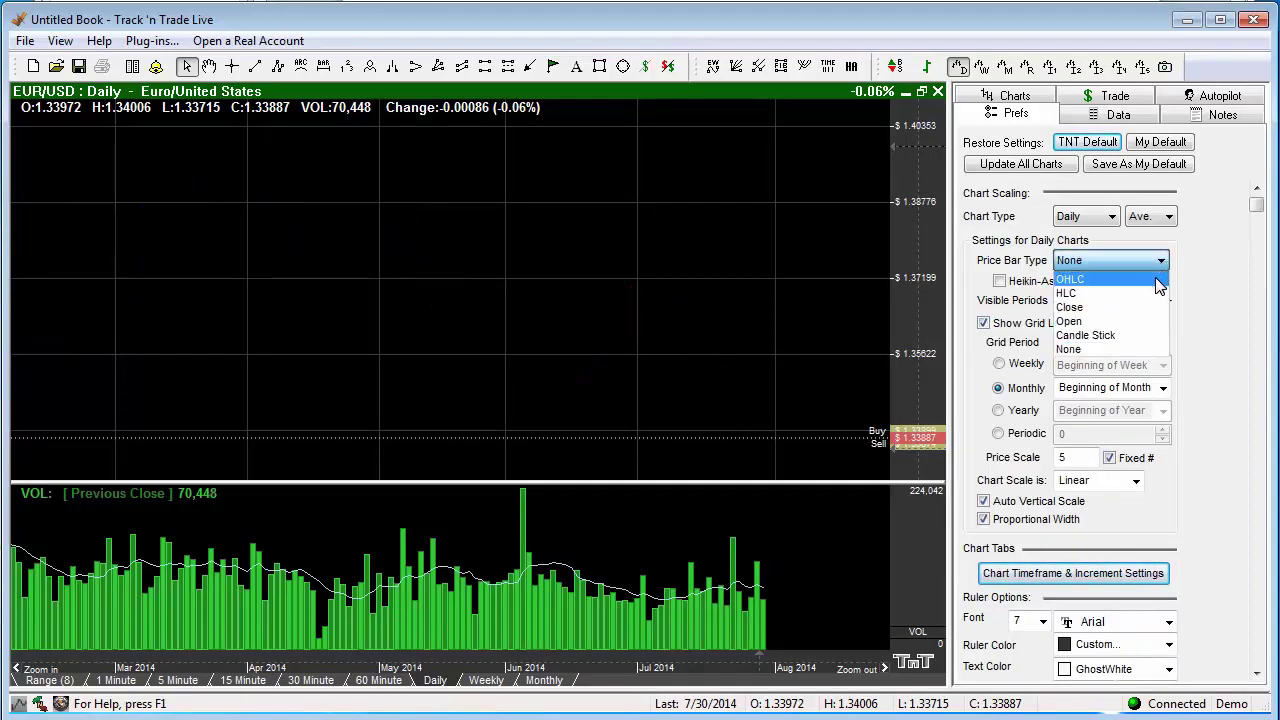
click(1158, 282)
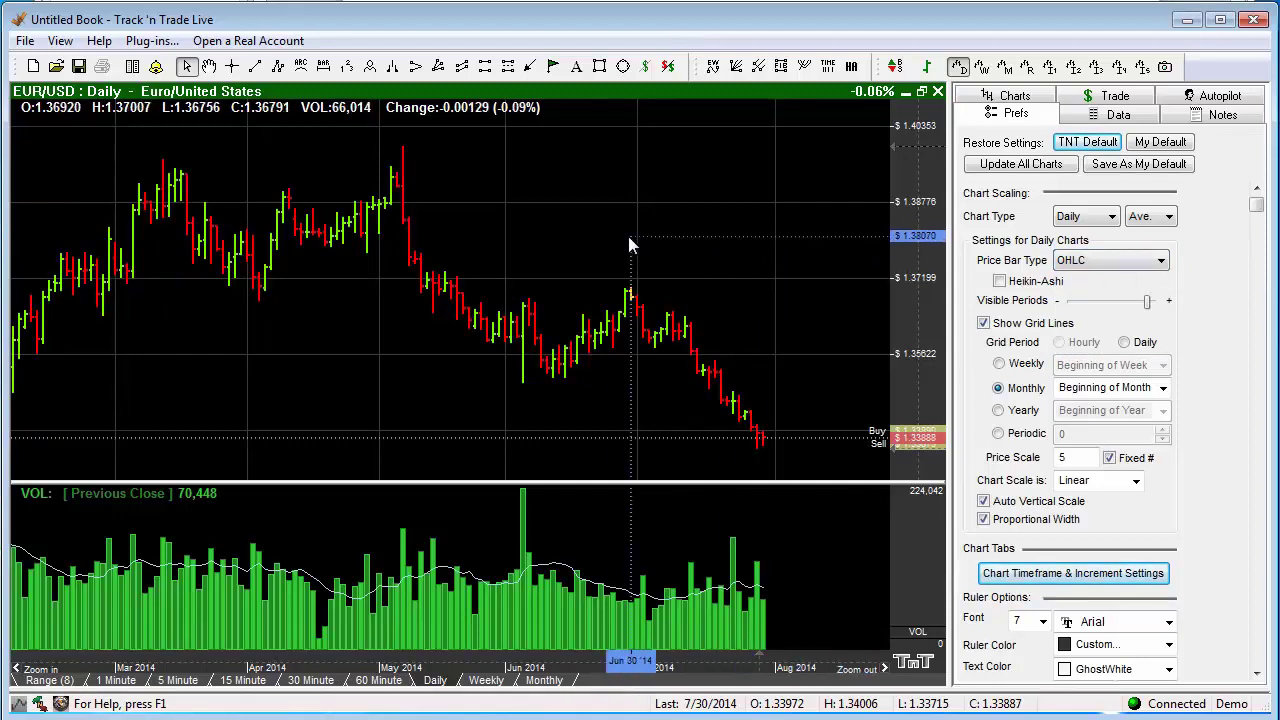
Step: Set the chart's price bar type to Candle
right_click(536, 152)
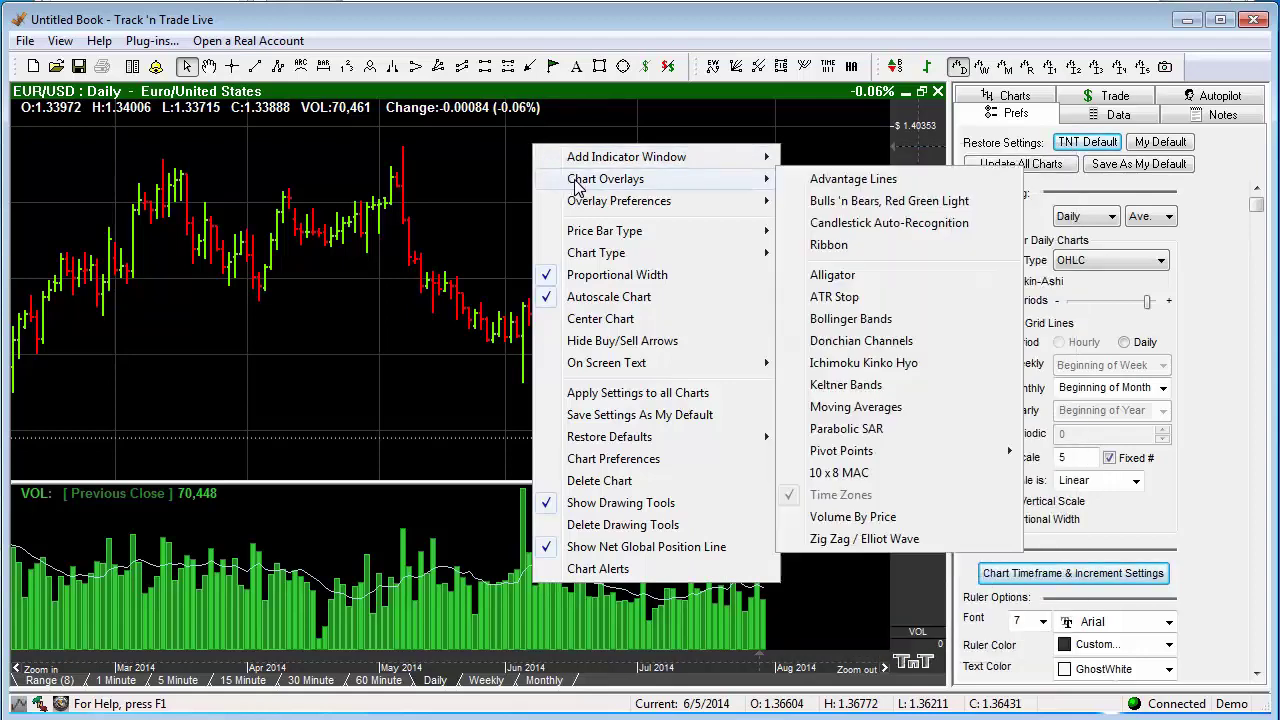
mouse_move(590, 235)
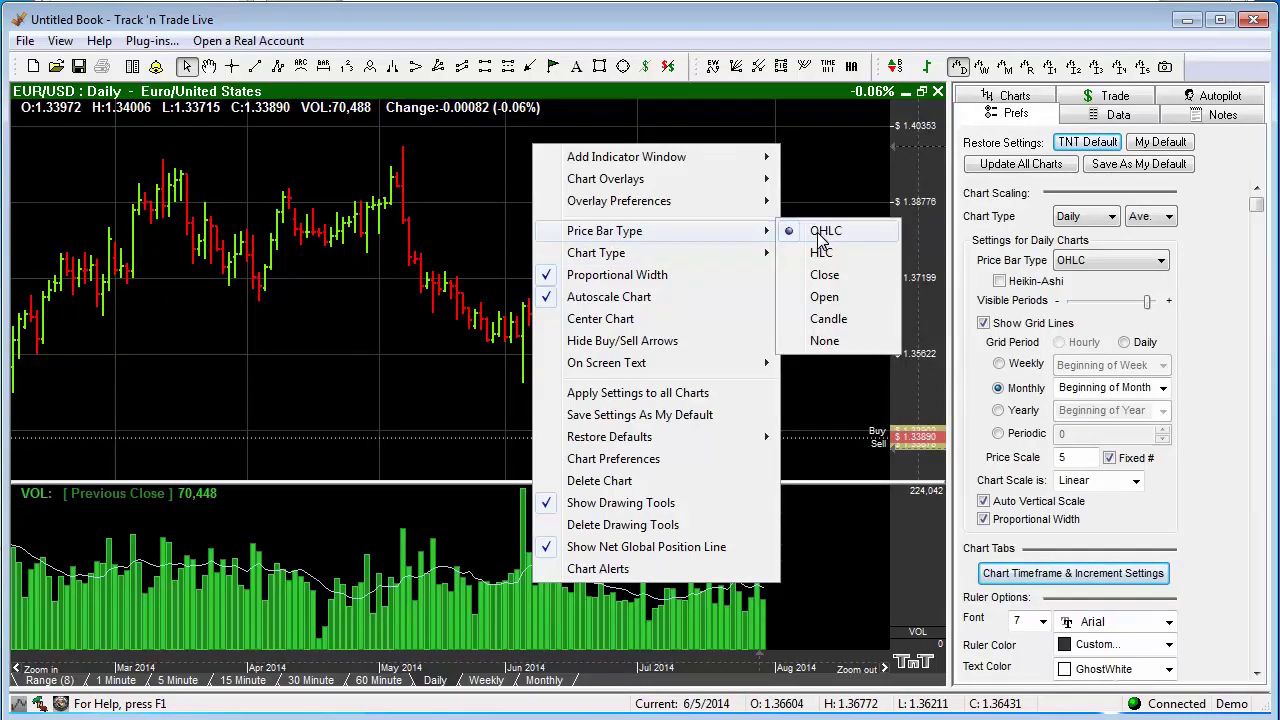
click(828, 318)
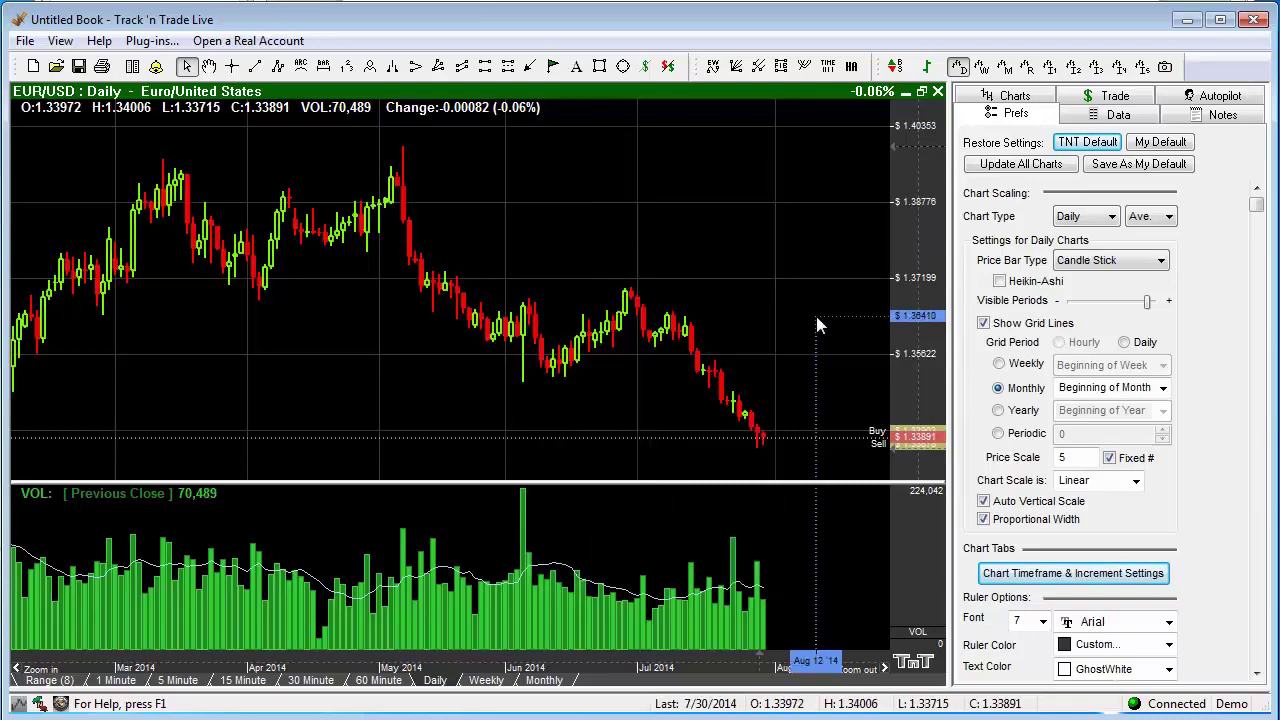
Step: Turn off proportional bar width for the candlestick chart
right_click(617, 190)
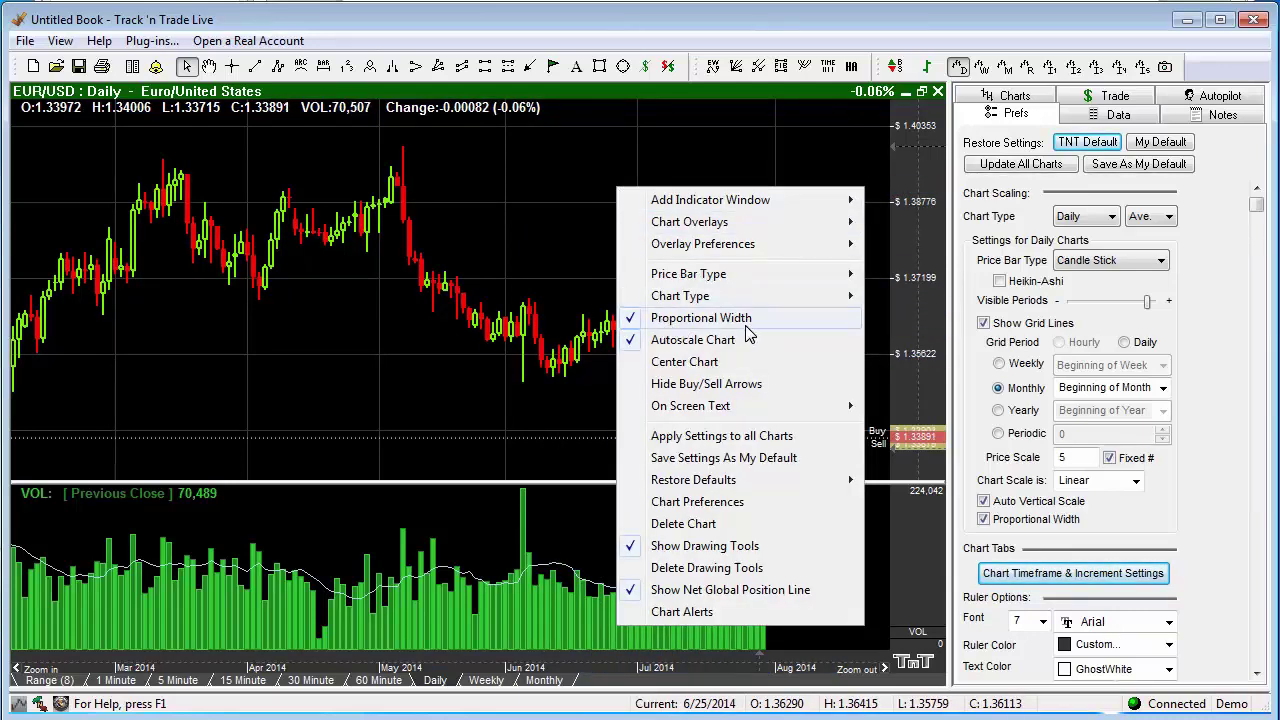
click(695, 320)
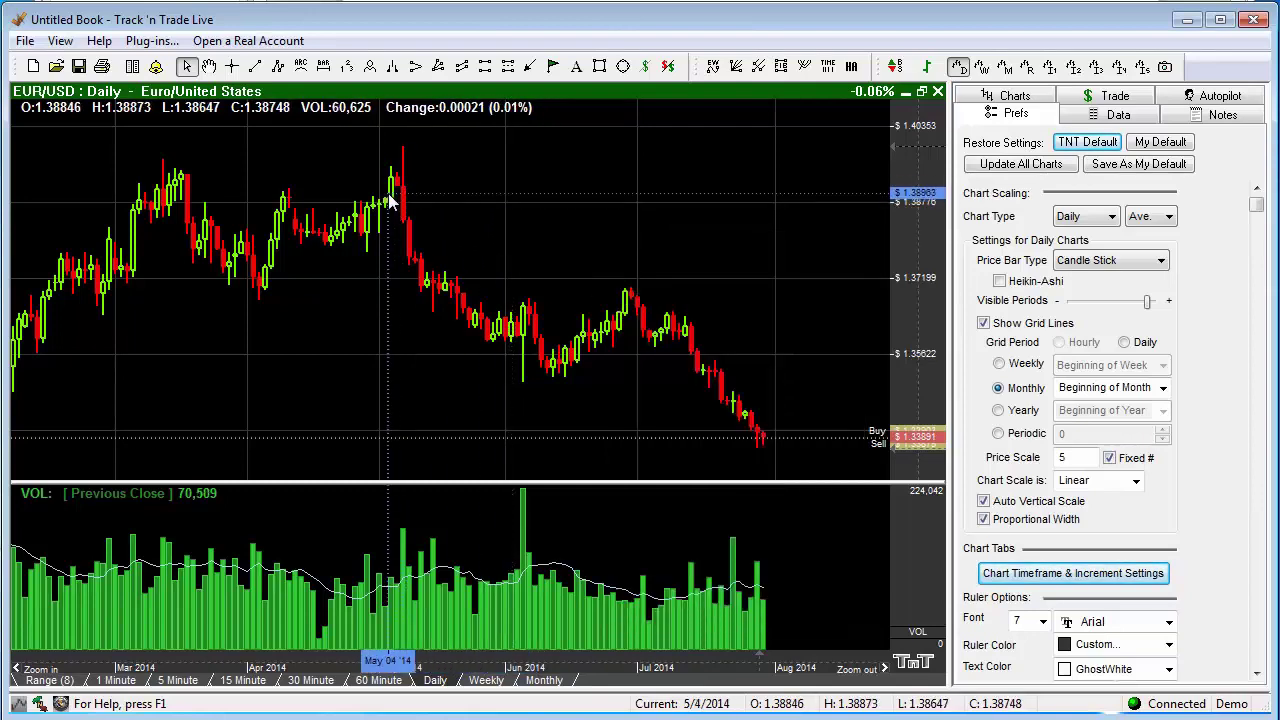
right_click(533, 157)
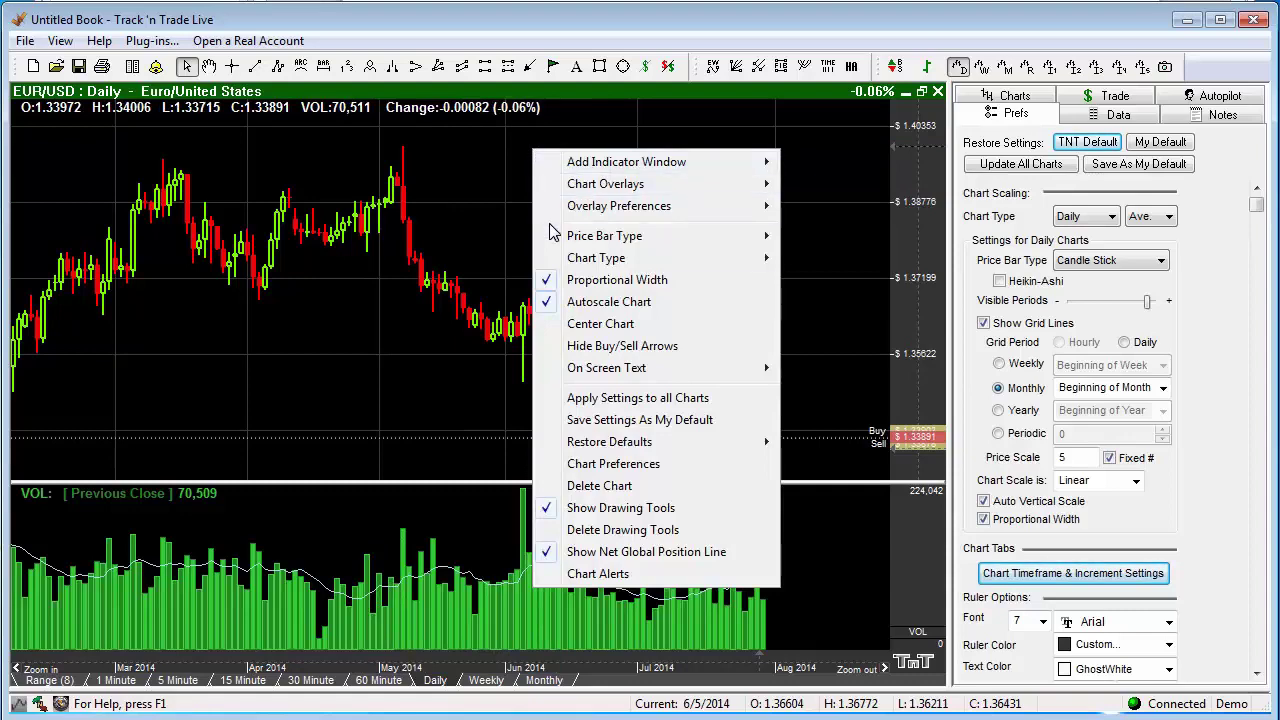
click(590, 282)
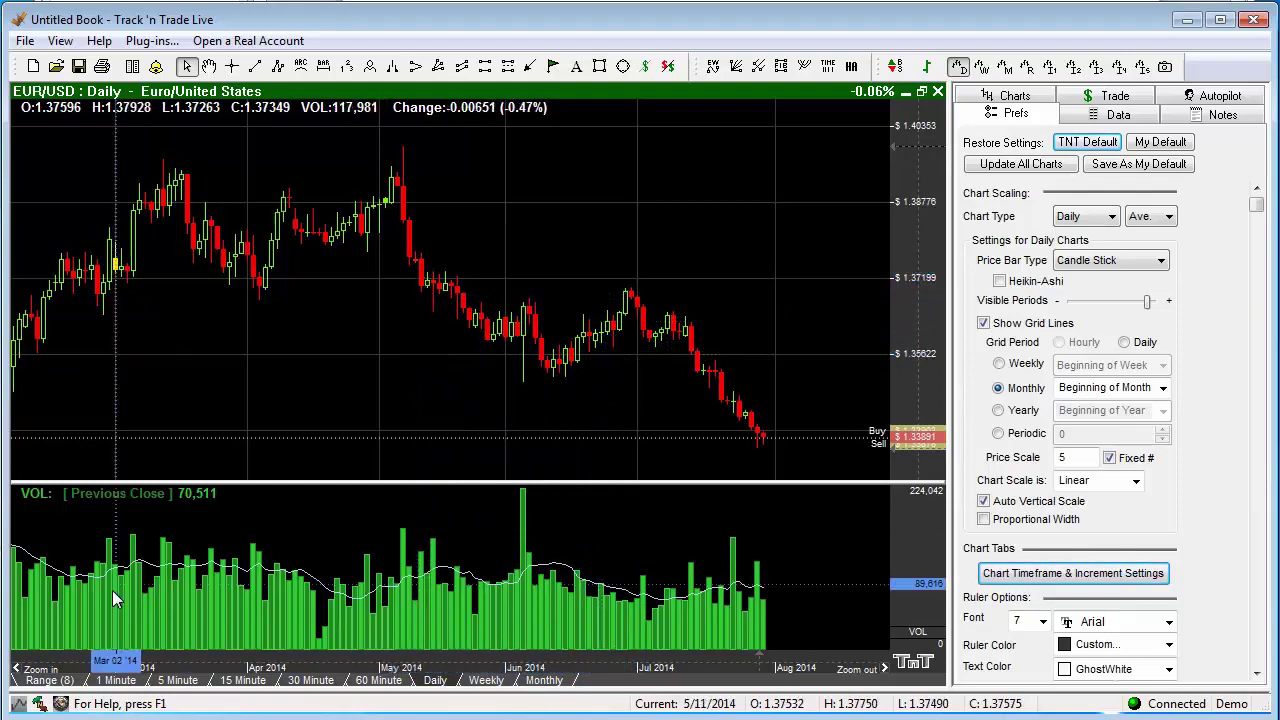
Step: Zoom in on the bars, switch proportional width back on, then off again
click(17, 672)
click(17, 672)
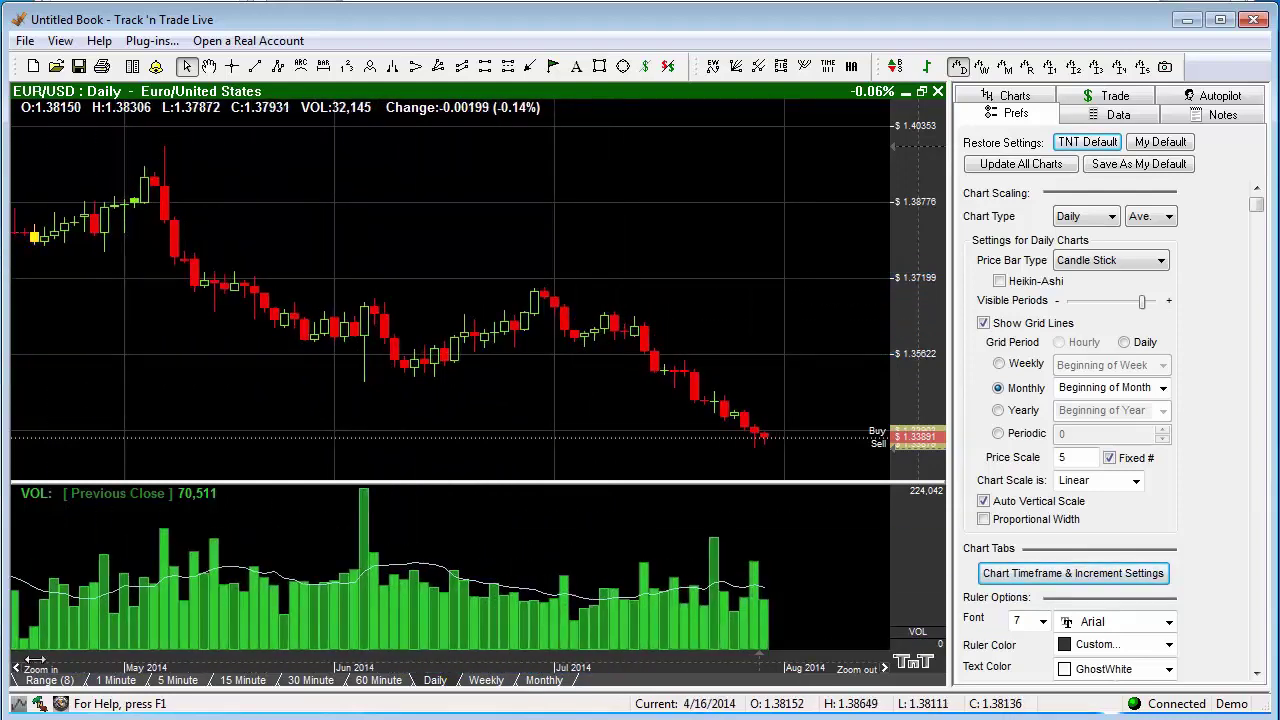
right_click(563, 180)
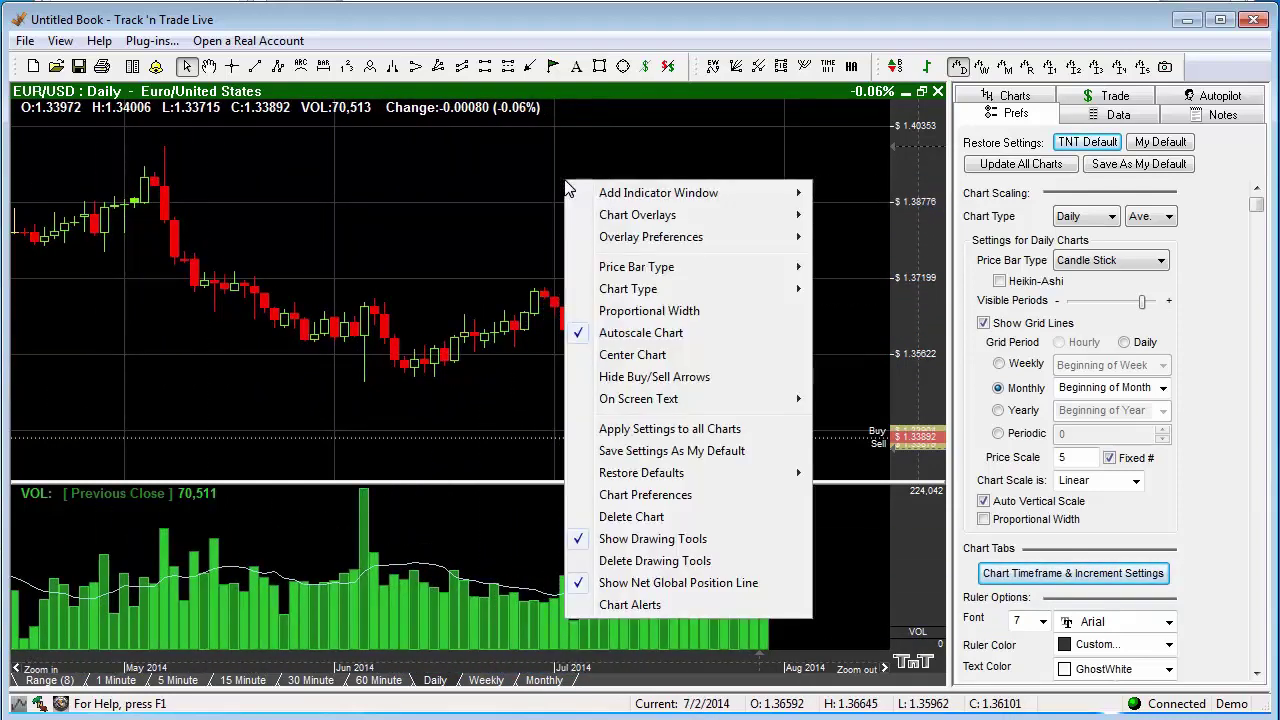
click(624, 312)
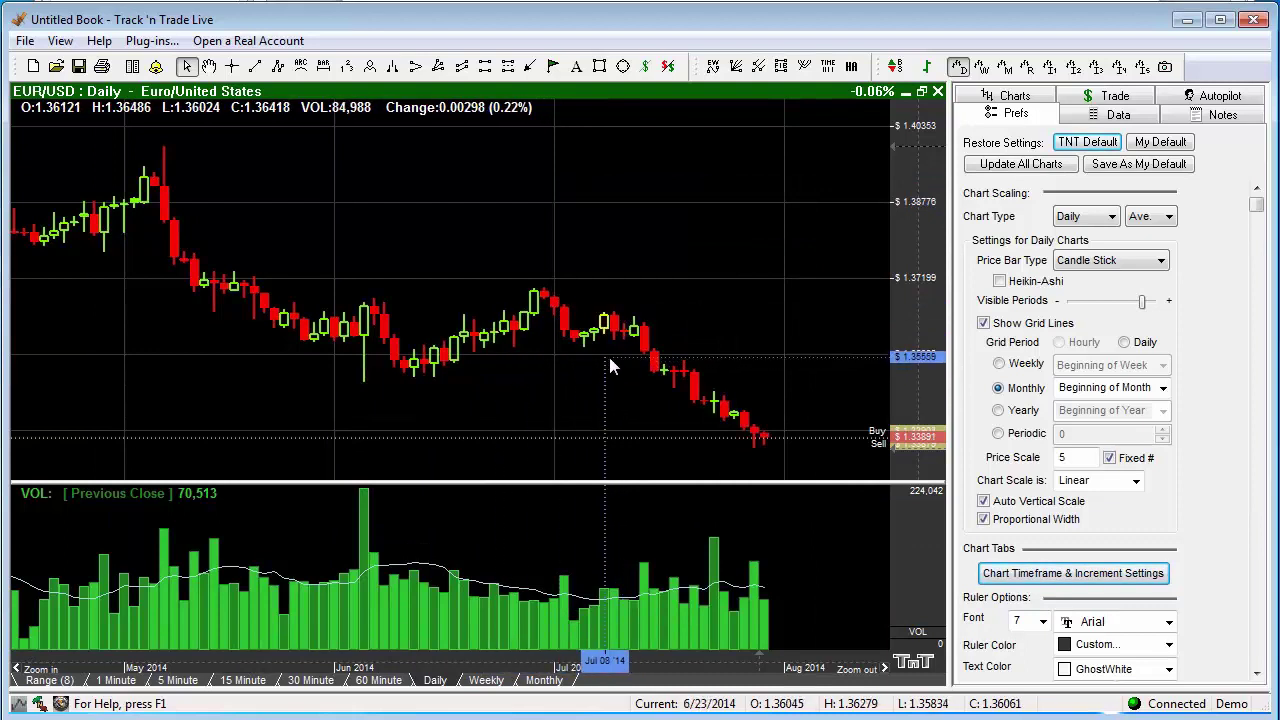
right_click(610, 179)
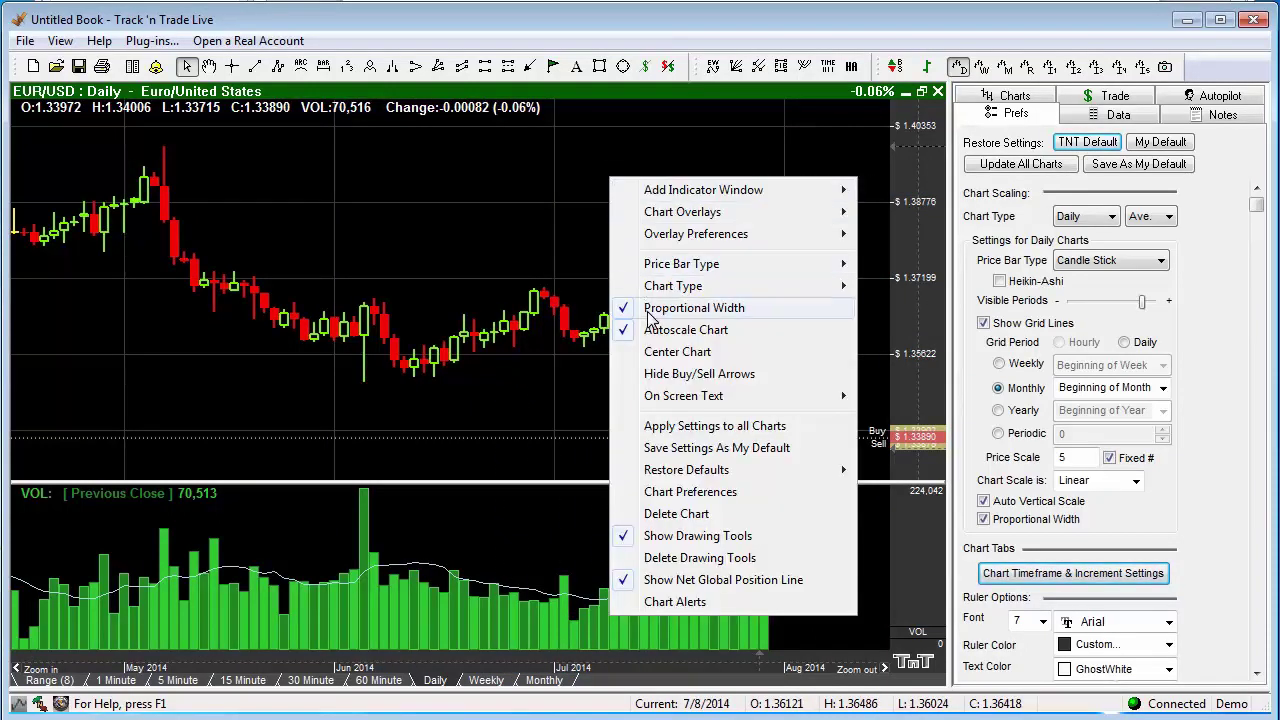
click(652, 318)
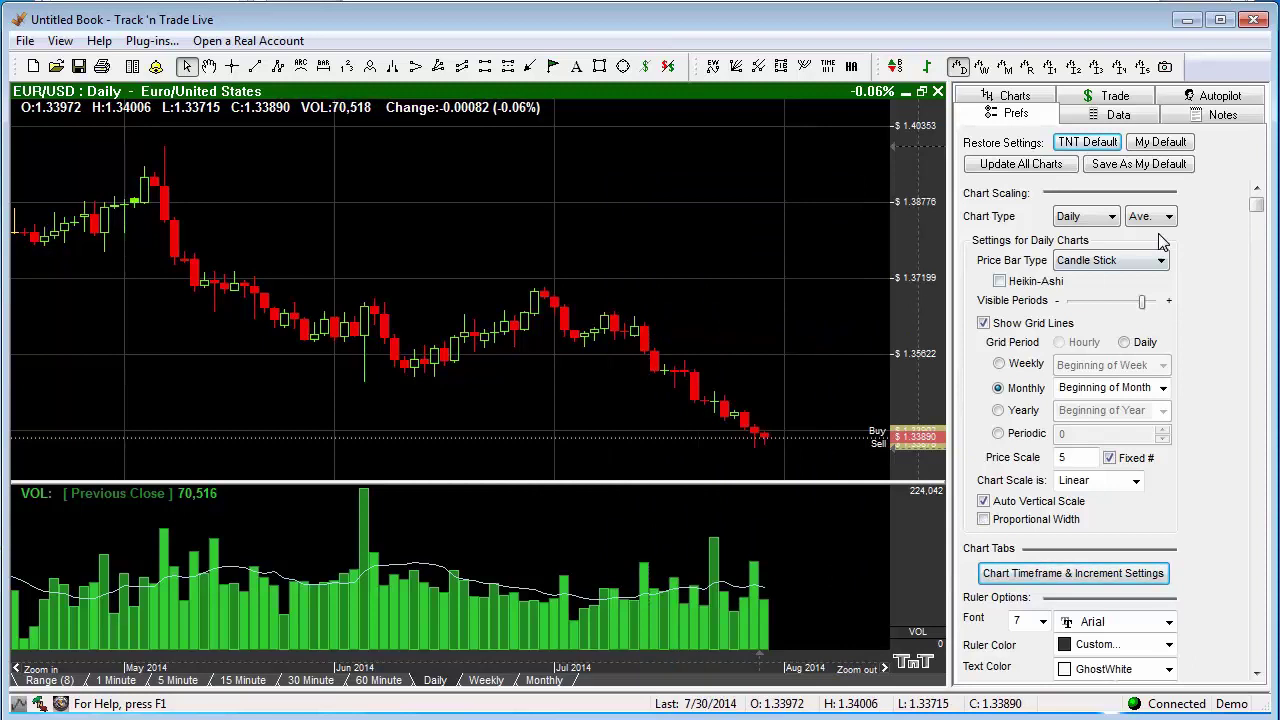
drag(1257, 200, 1256, 613)
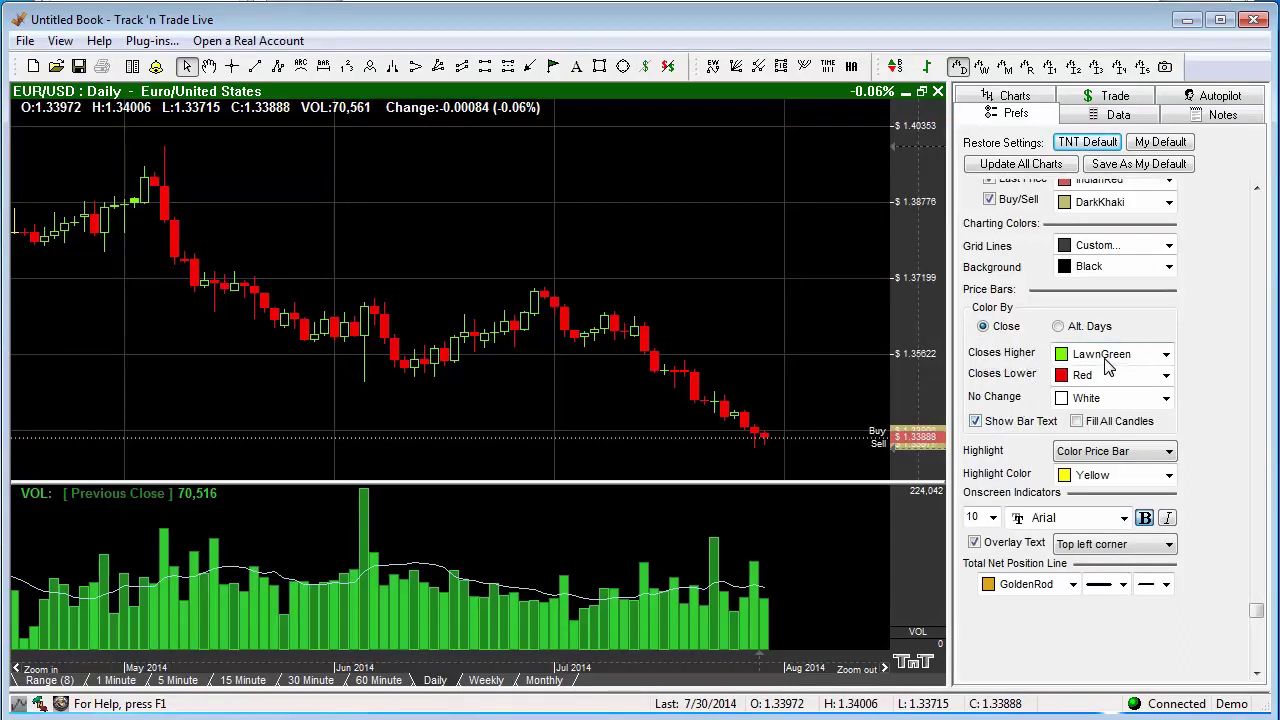
Step: Keep LawnGreen for higher-close bars and Red for lower-close bars in Price Bars
click(1167, 356)
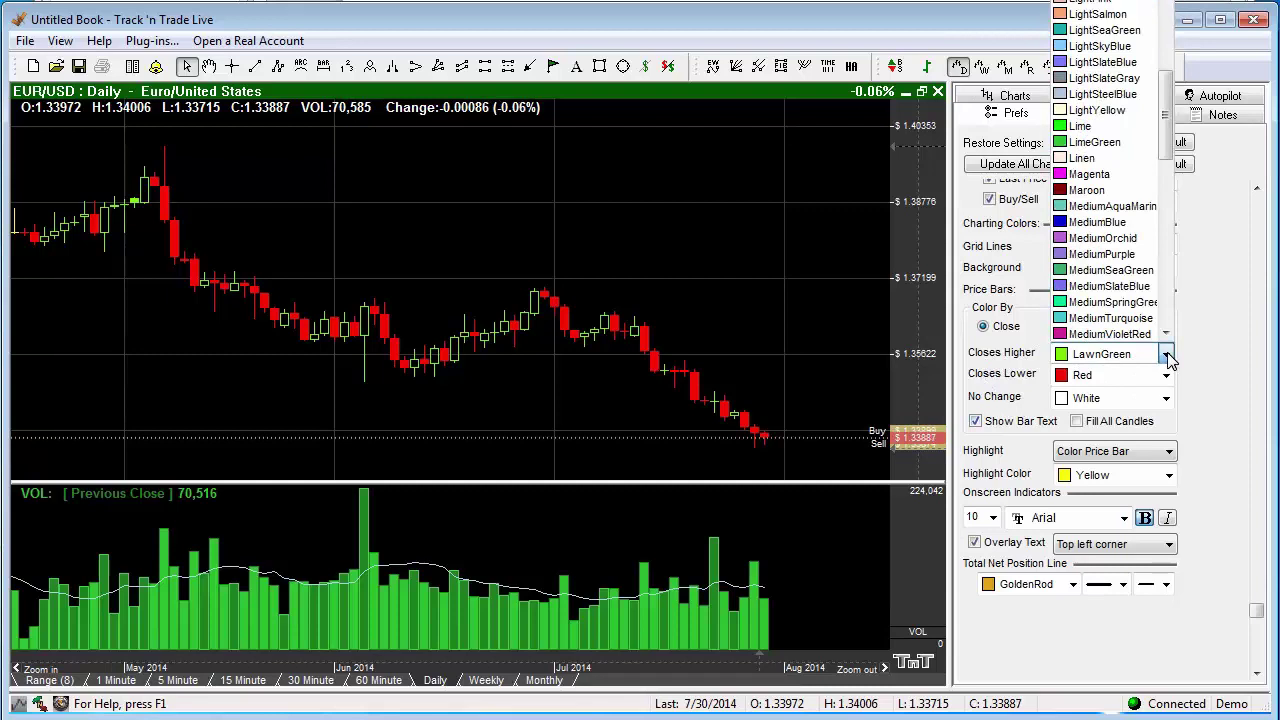
click(1167, 356)
click(1167, 378)
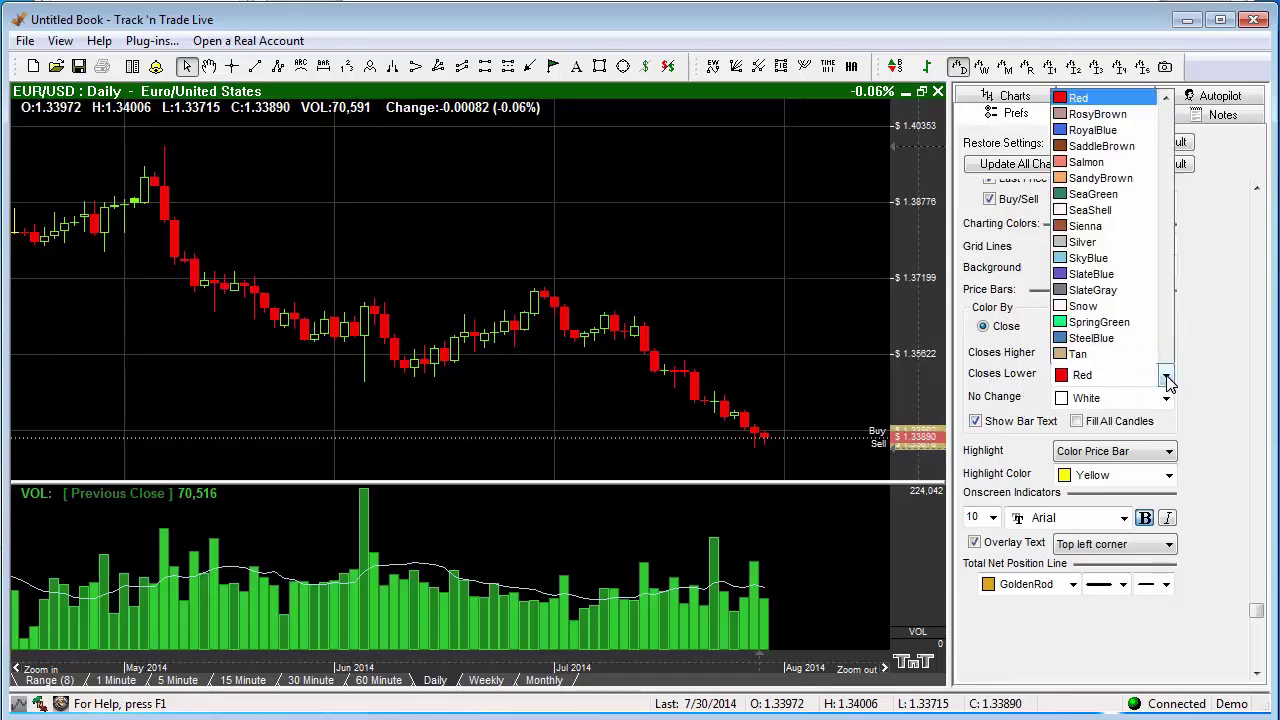
scroll(1168, 380, down, 4)
click(1167, 378)
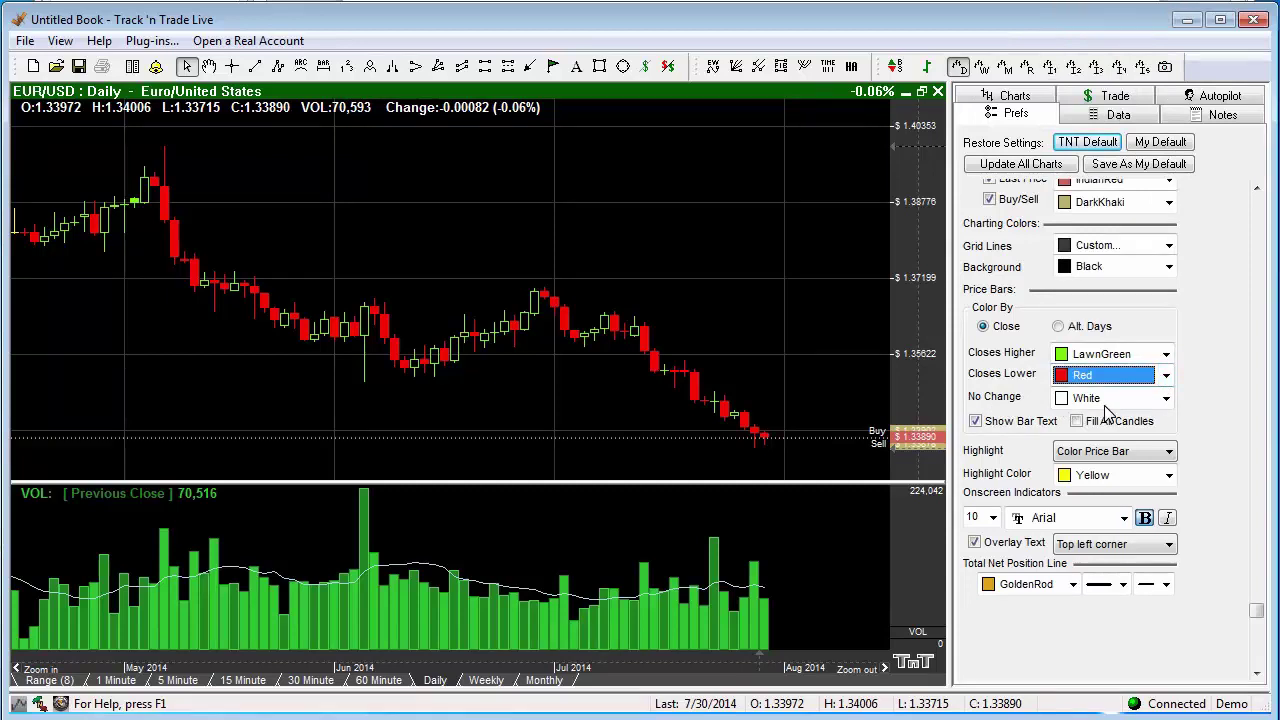
Step: Toggle Show Bar Text off and on, then enable Fill All Candles
click(977, 424)
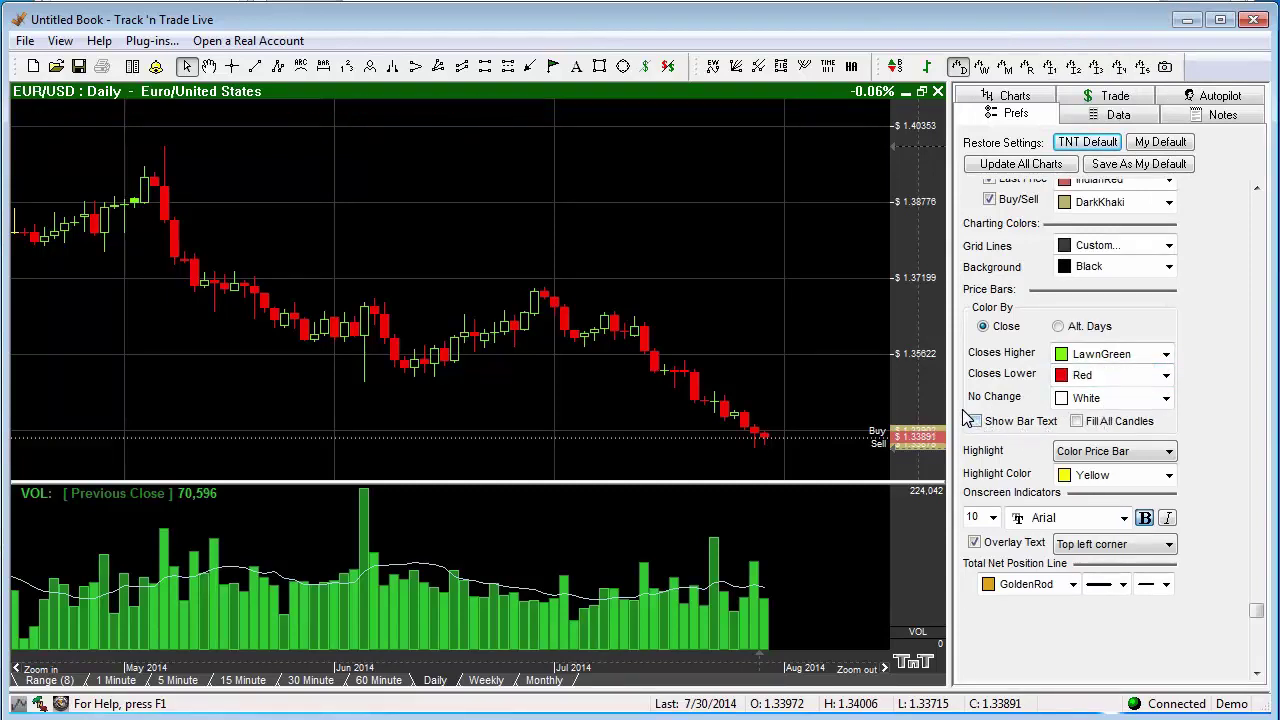
click(977, 423)
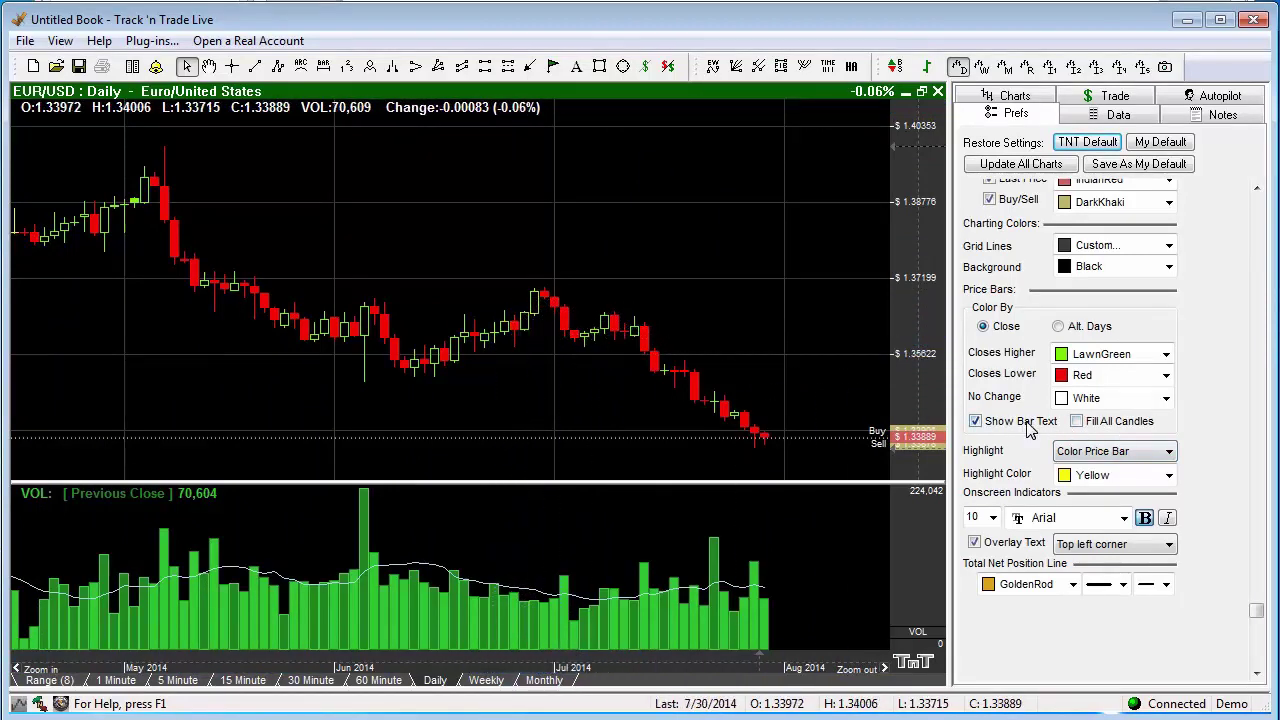
click(1077, 422)
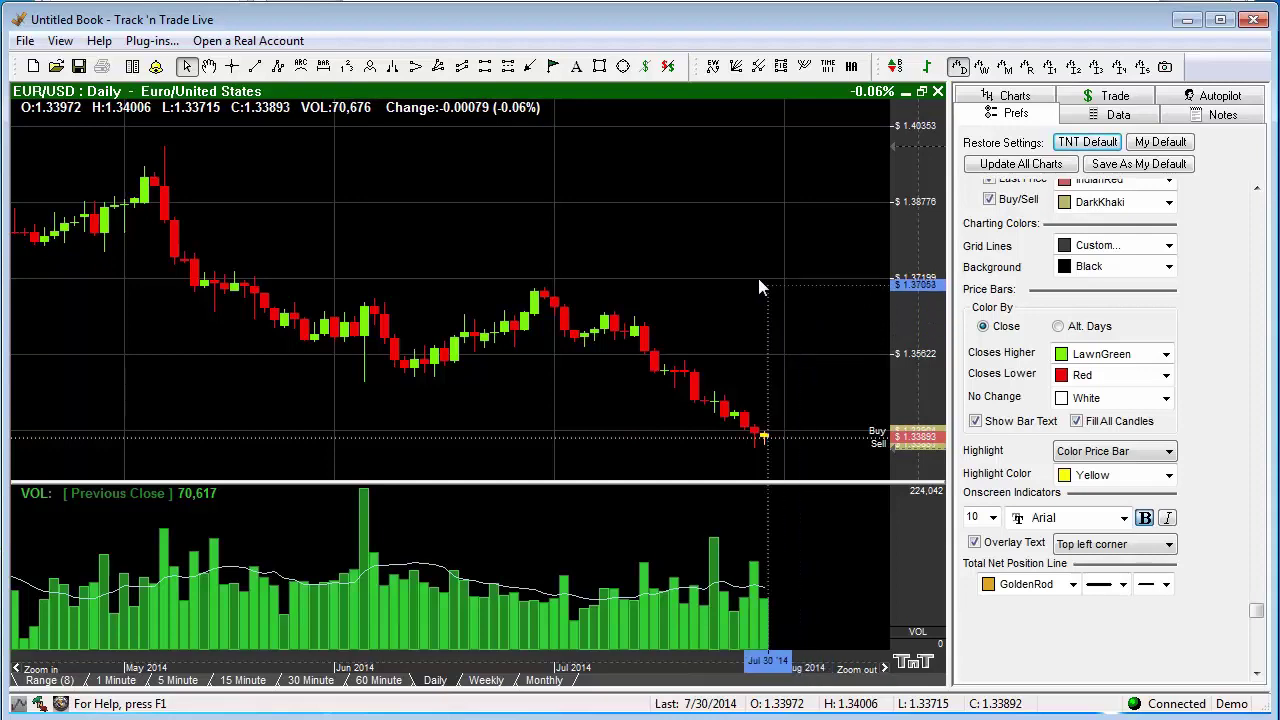
Step: Switch the chart's price bar type back to OHLC
right_click(425, 151)
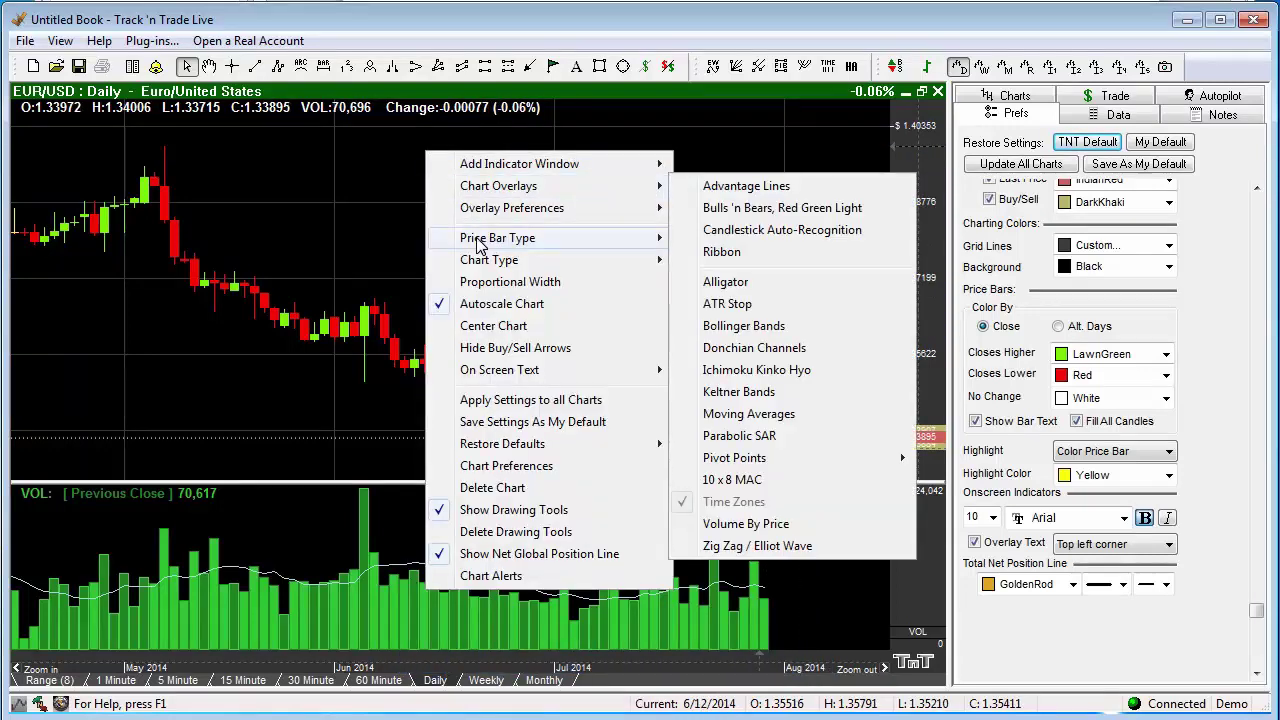
mouse_move(480, 240)
click(719, 239)
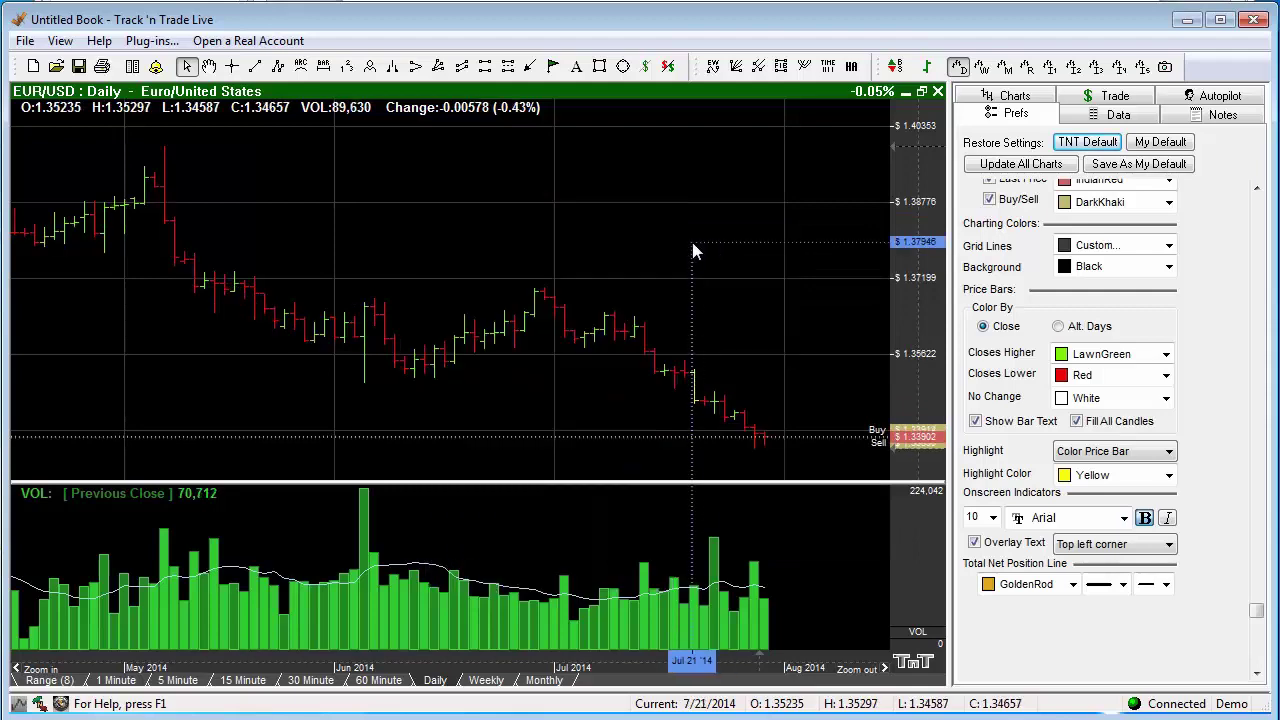
Step: Turn proportional bar width back on
right_click(564, 164)
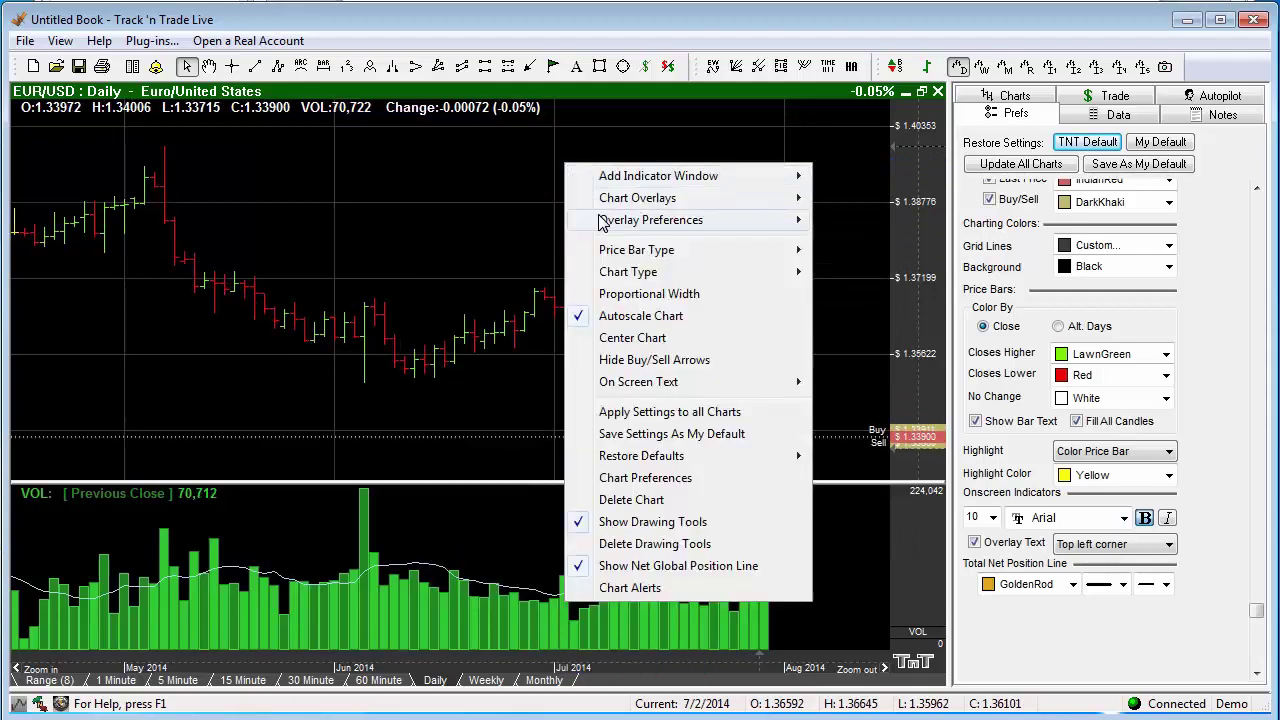
click(628, 295)
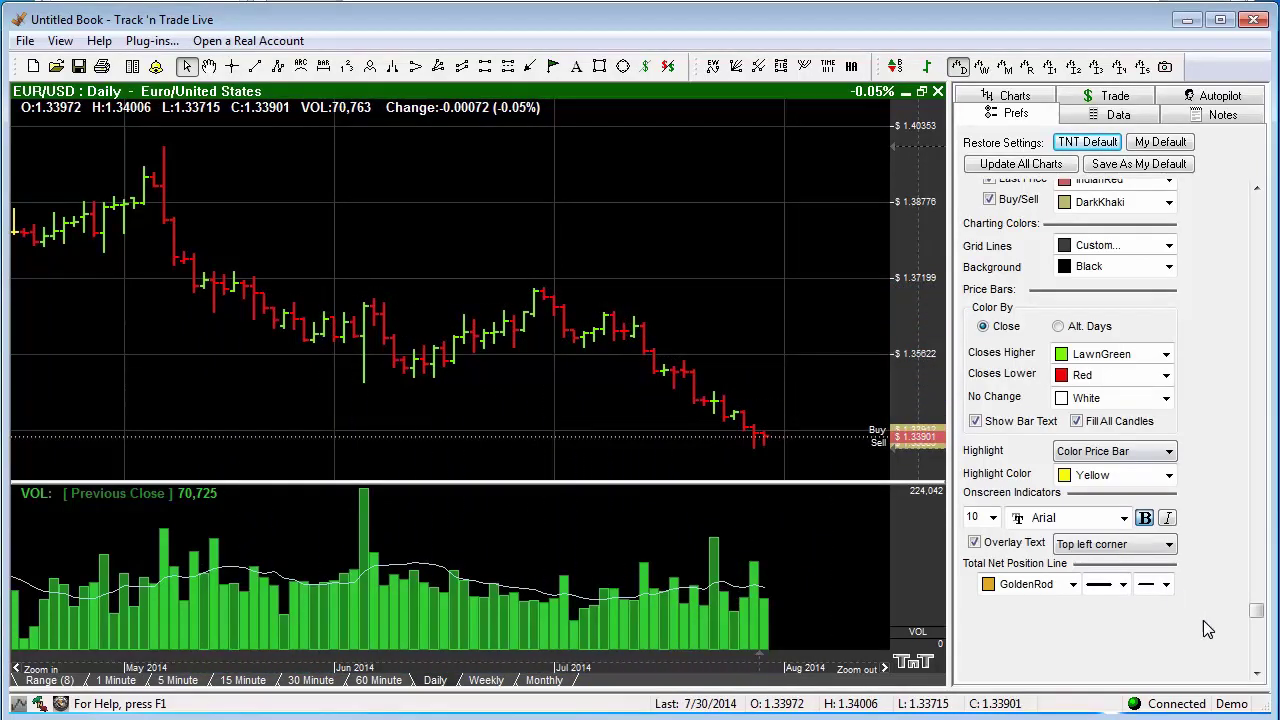
drag(1257, 612, 1257, 200)
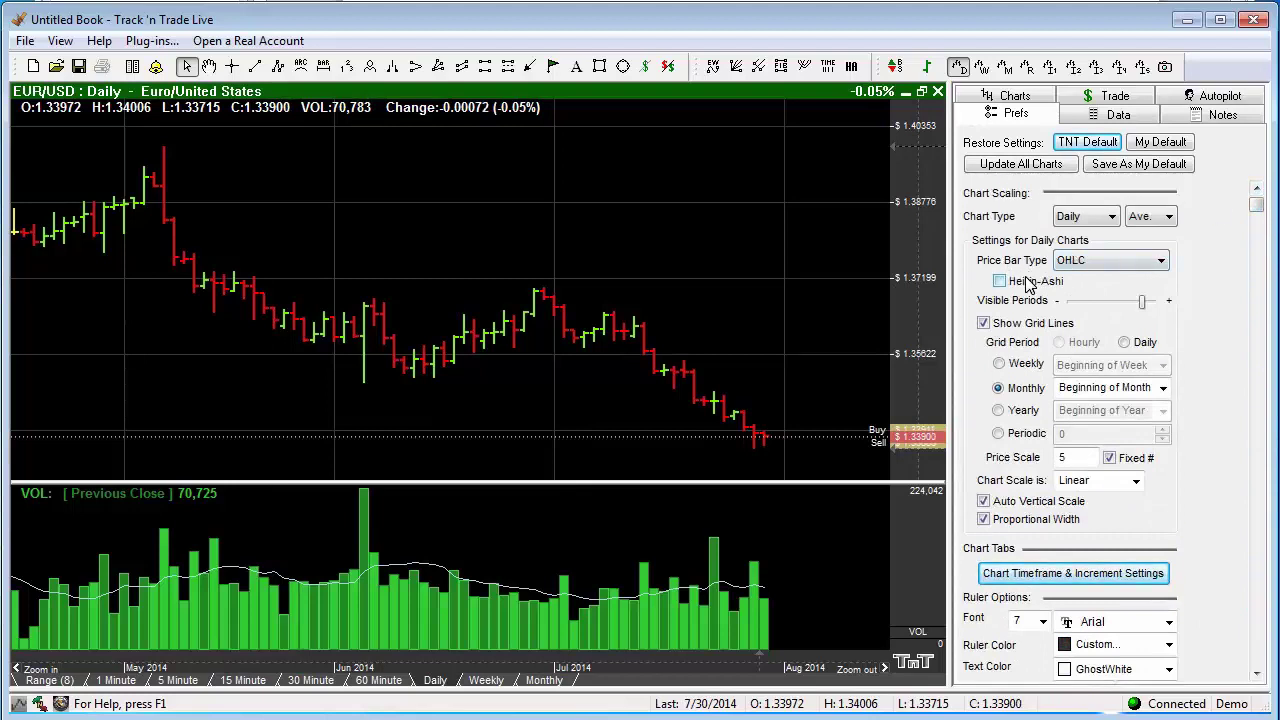
Step: Keep OHLC as the price bar type, enable Heikin-Ashi, and acknowledge the notice
click(1161, 261)
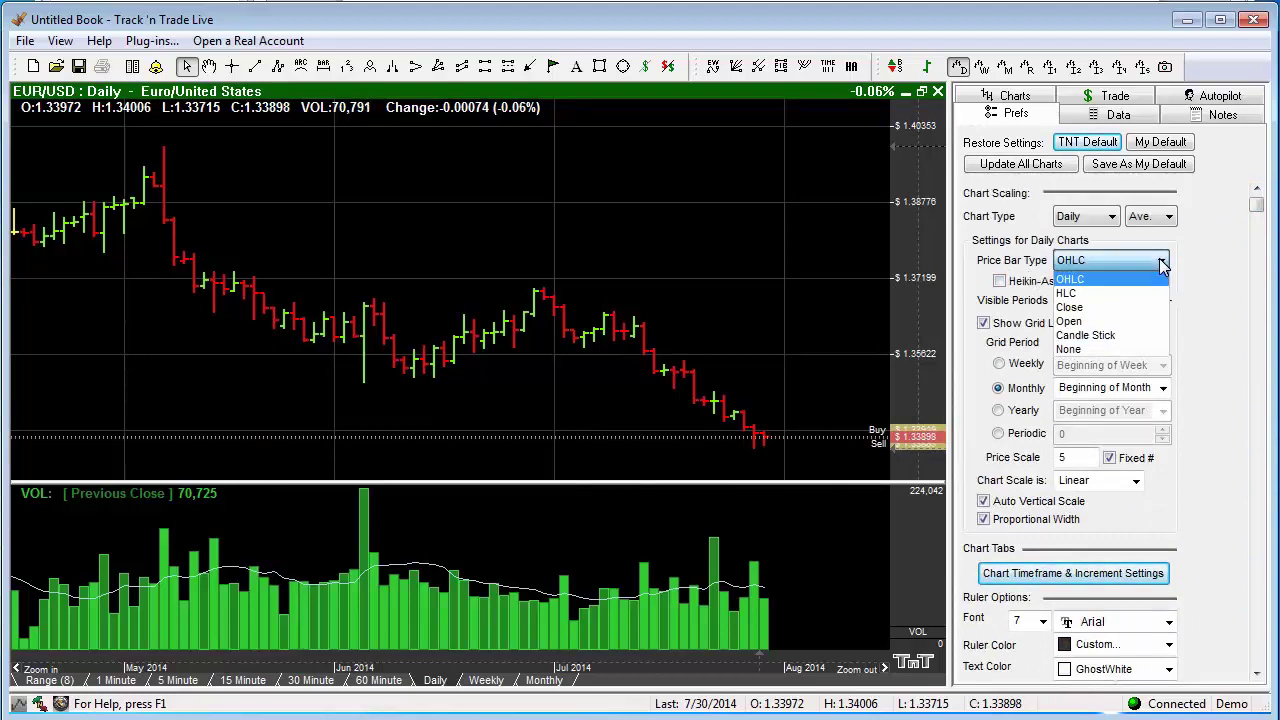
click(1125, 282)
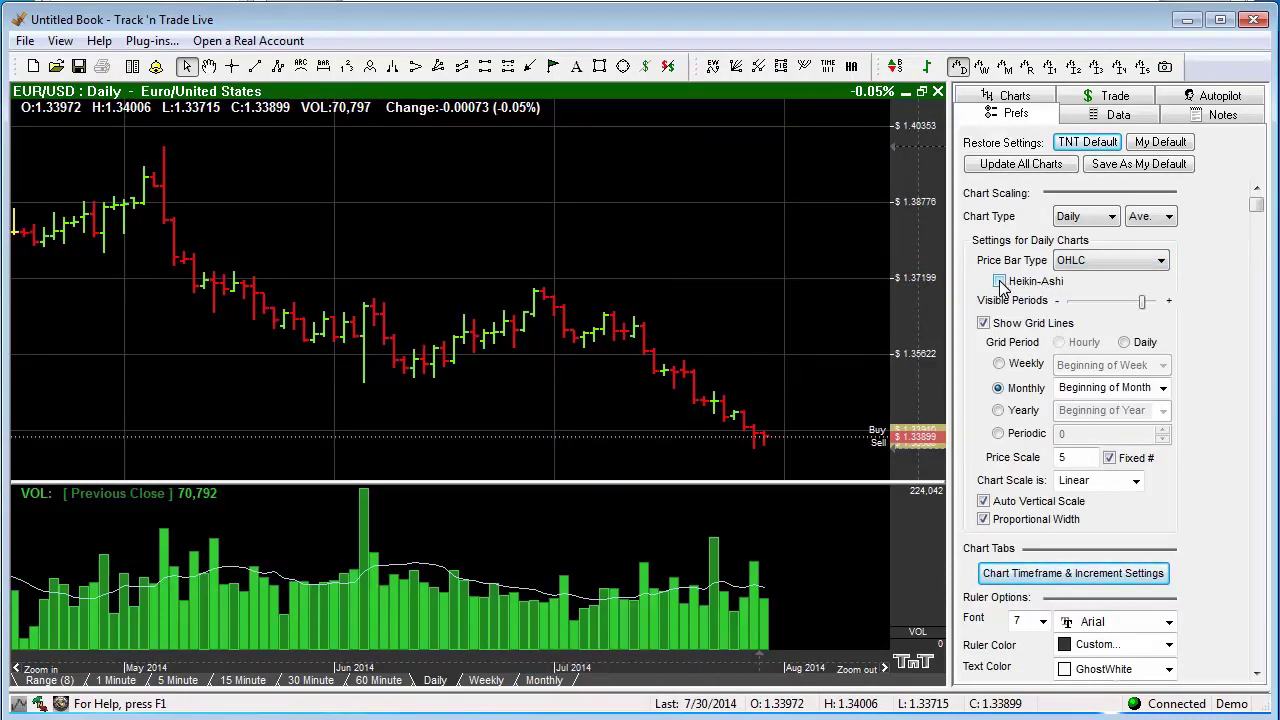
click(999, 282)
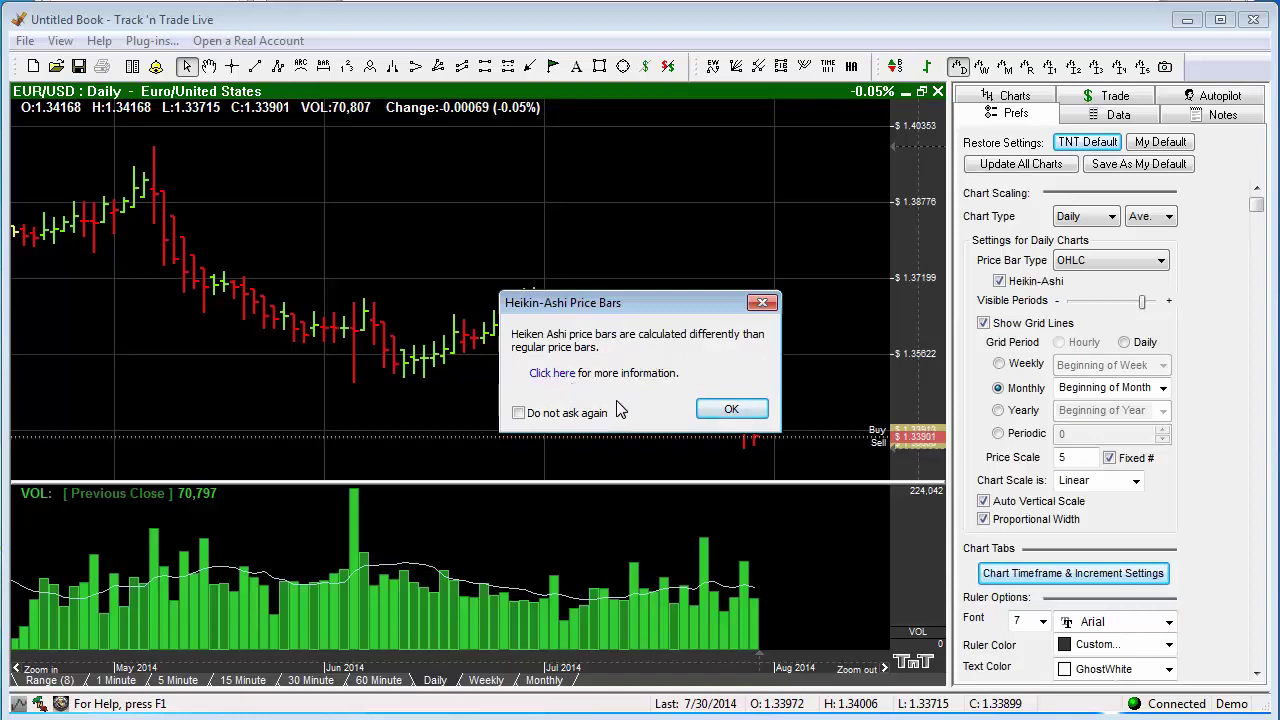
click(731, 409)
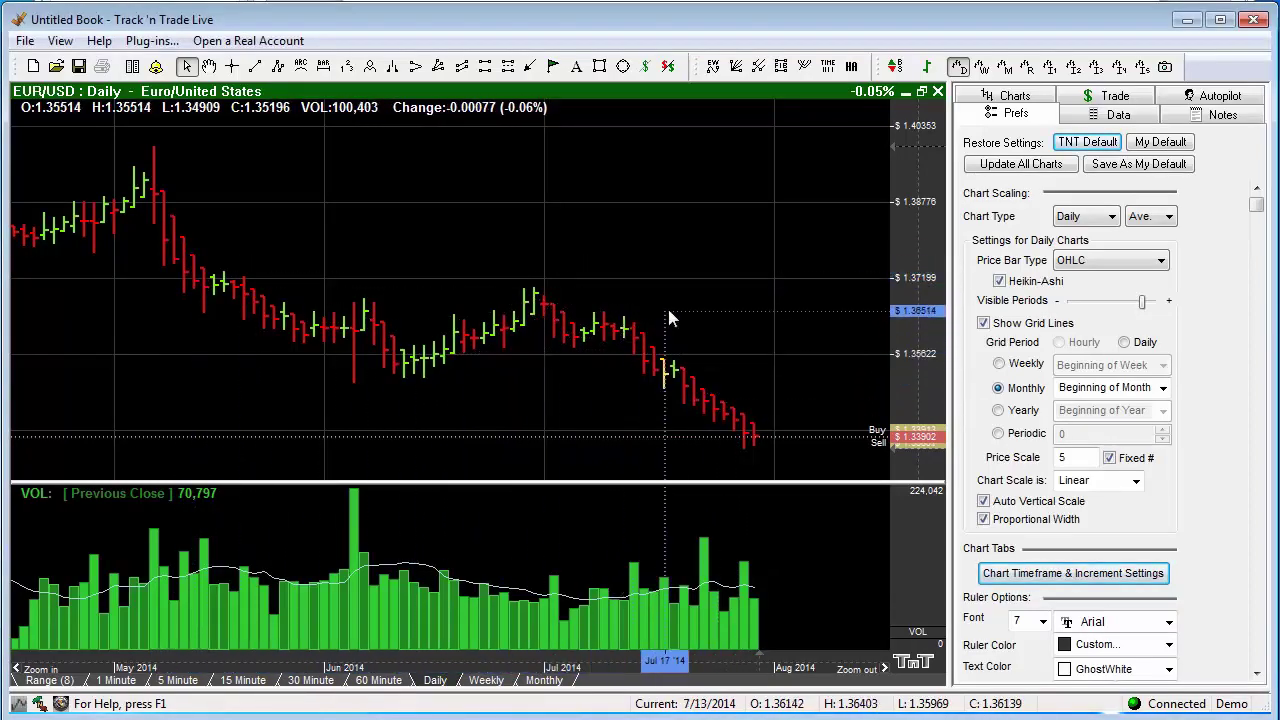
Step: Toggle the Heikin-Ashi toolbar button off and on twice, confirming each notice
click(852, 68)
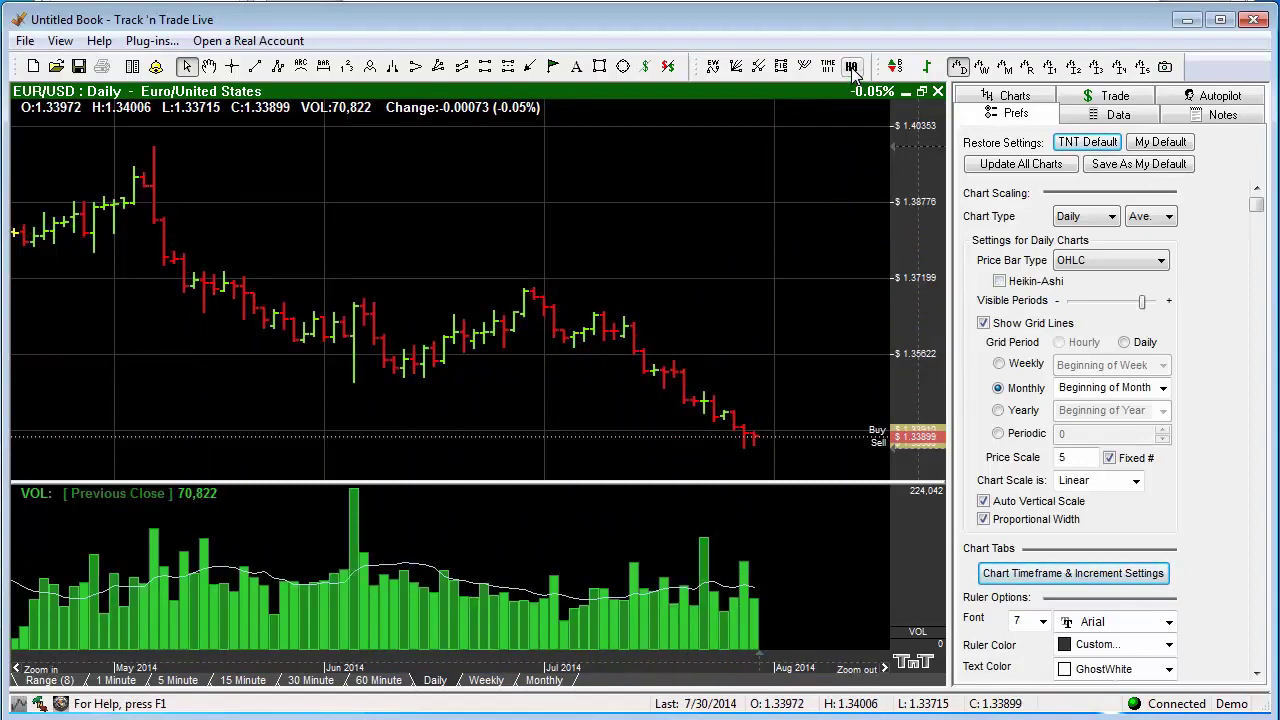
click(852, 68)
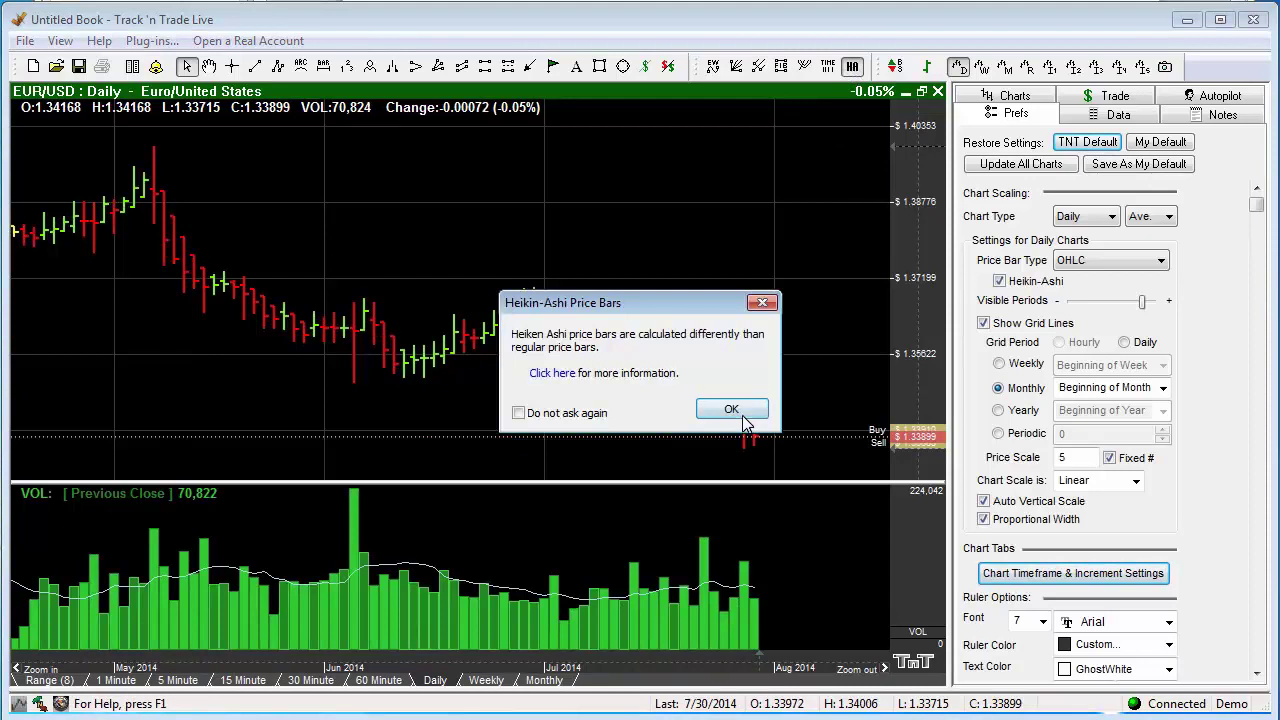
click(735, 410)
click(853, 67)
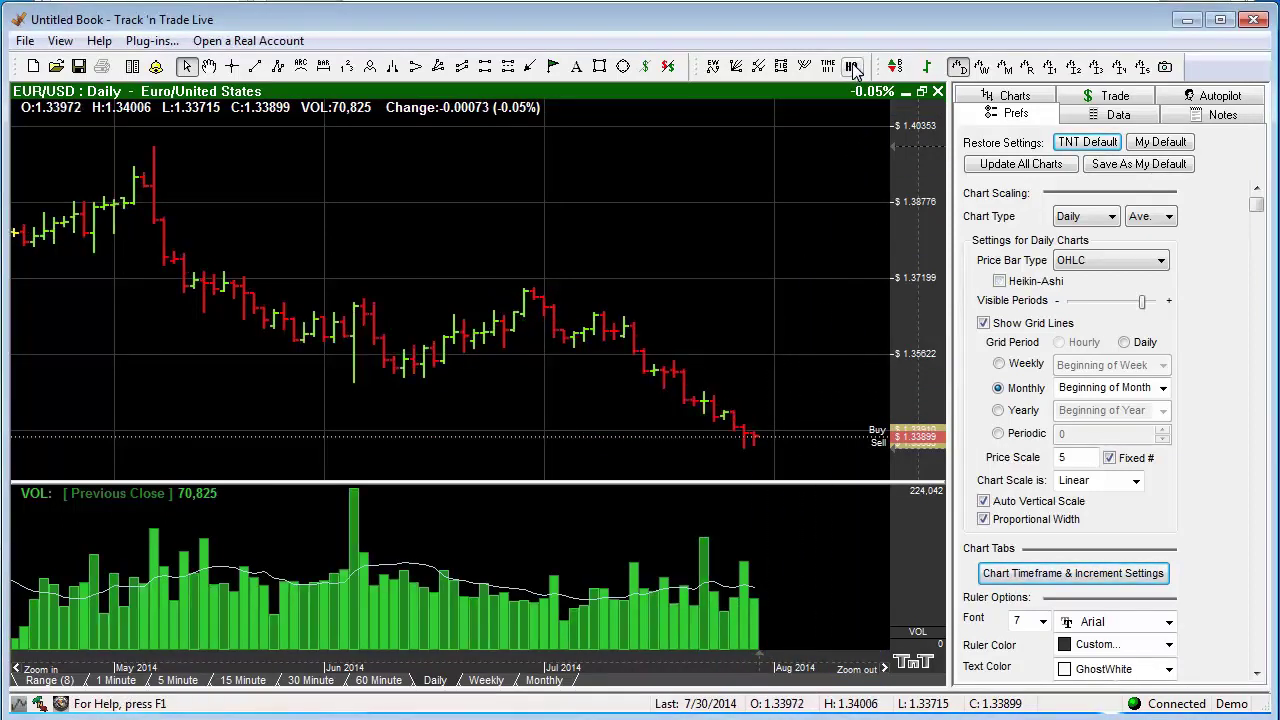
click(852, 68)
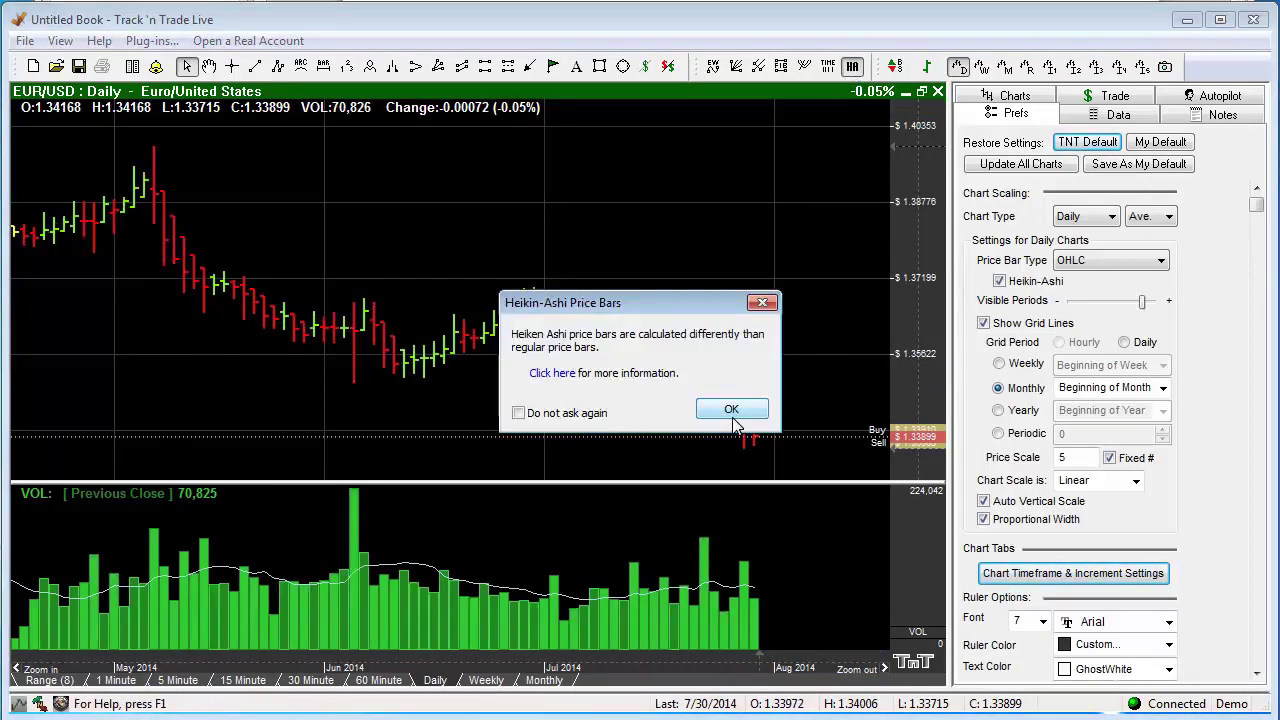
click(735, 410)
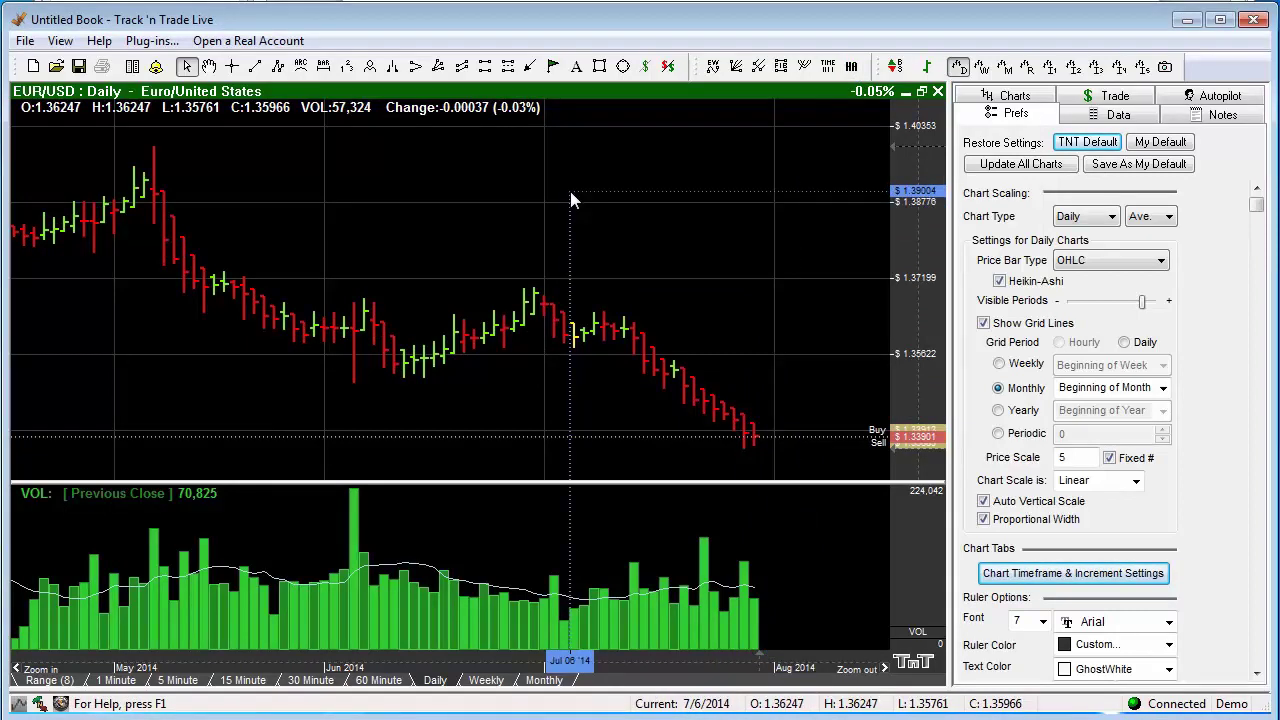